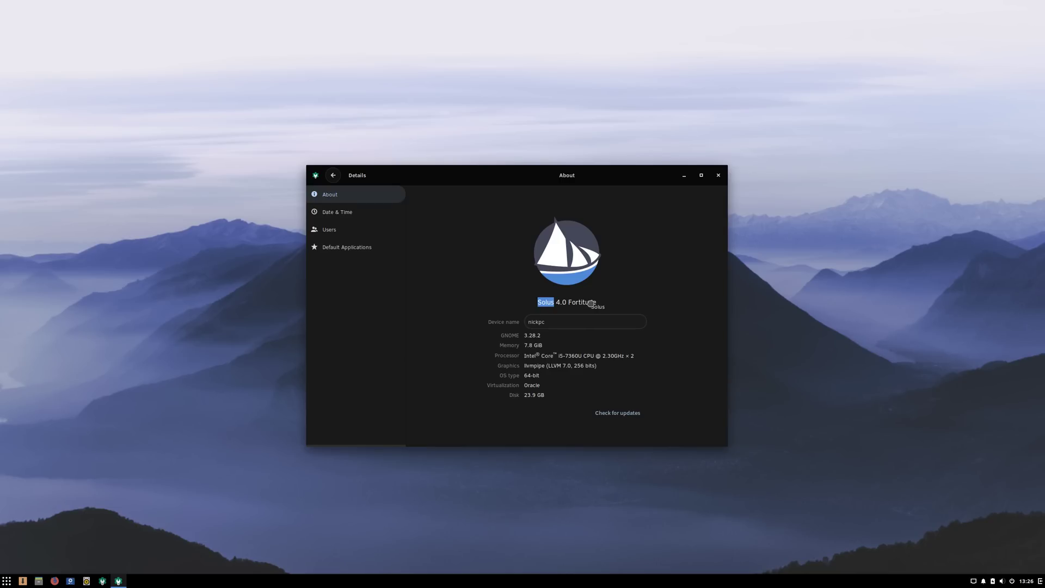
Highlight the Solus release name on the About page, then return to the Wi-Fi settings list
double_click(583, 302)
mouse_move(582, 302)
left_mouse_down()
mouse_move(537, 302)
mouse_move(593, 301)
left_mouse_up()
left_click(604, 303)
left_click(333, 175)
Open and close the calendar and notifications side panel twice
left_click(1041, 581)
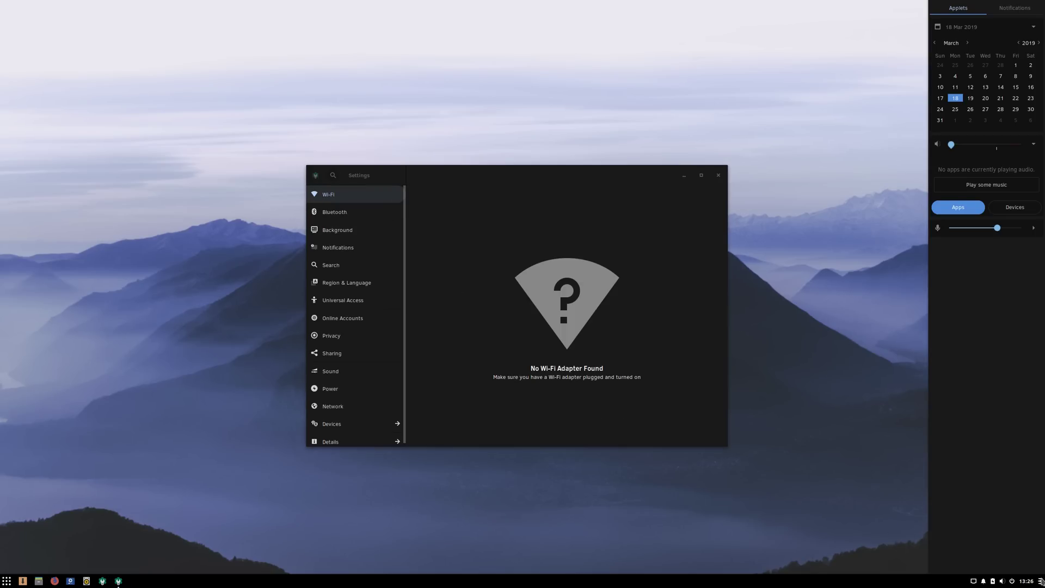
left_click(1041, 581)
left_click(1042, 581)
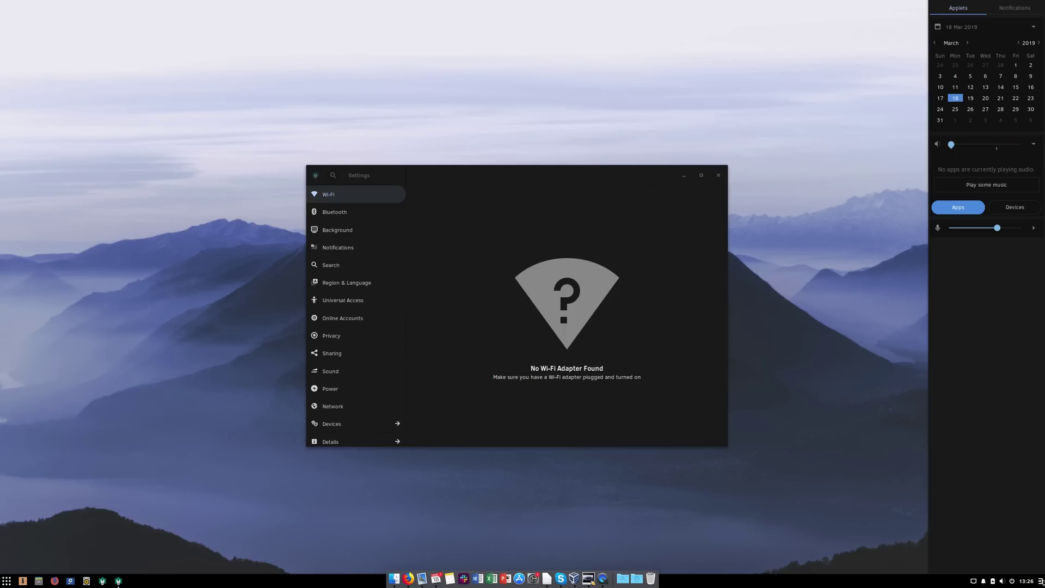
left_click(1042, 581)
Open and close the application menu, then launch the file manager and close it
left_click(5, 580)
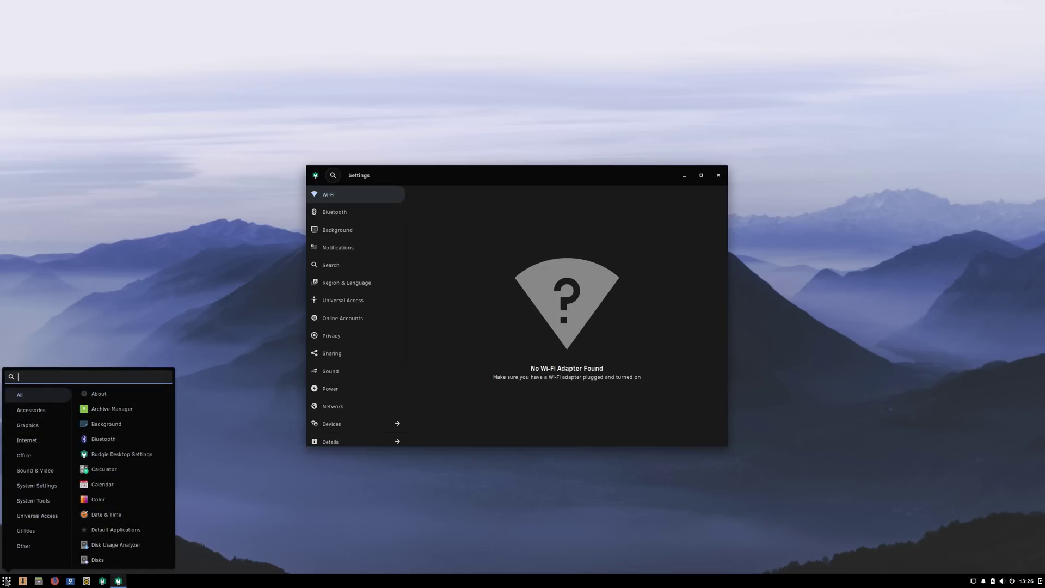
left_click(5, 580)
left_click(37, 581)
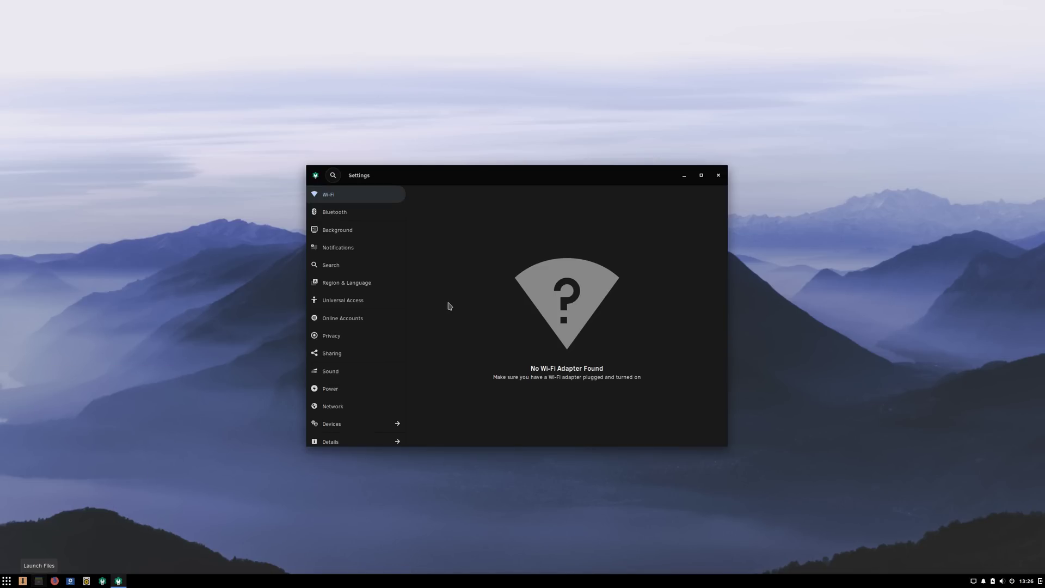
left_click(414, 157)
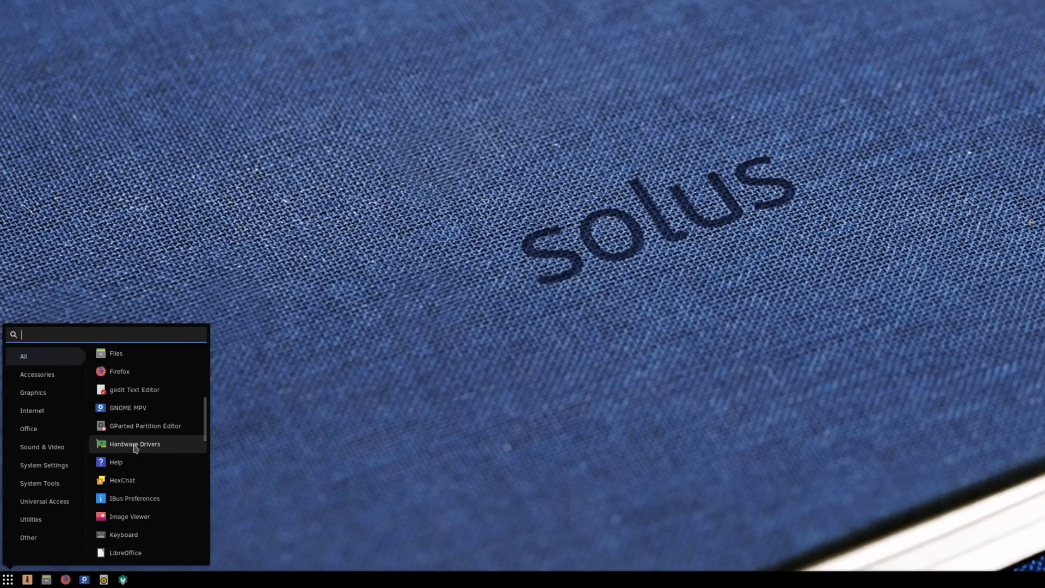
scroll(135, 448, "down", 10)
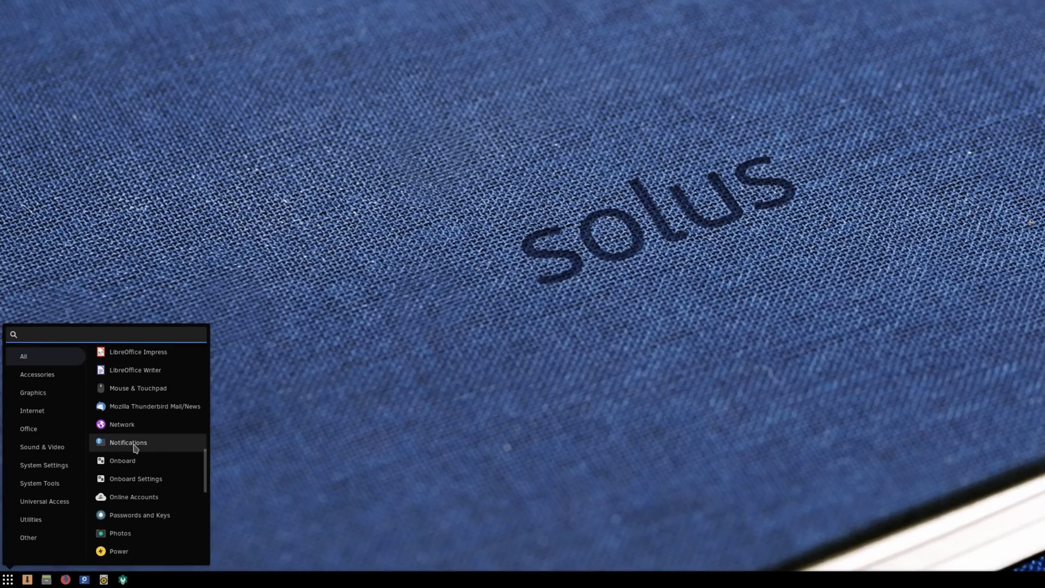
scroll(135, 445, "down", 3)
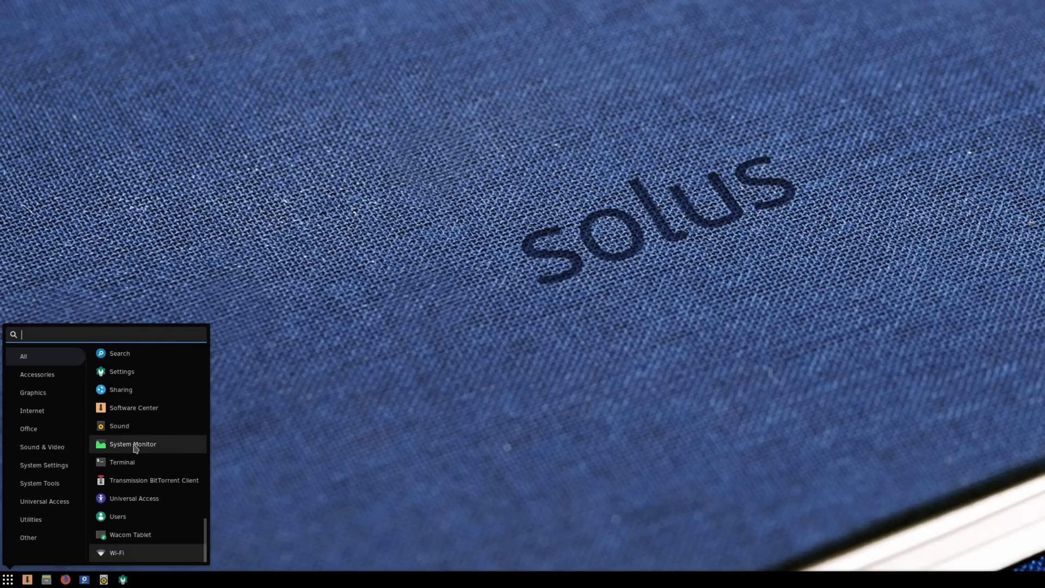
left_click_drag(205, 539, 206, 358)
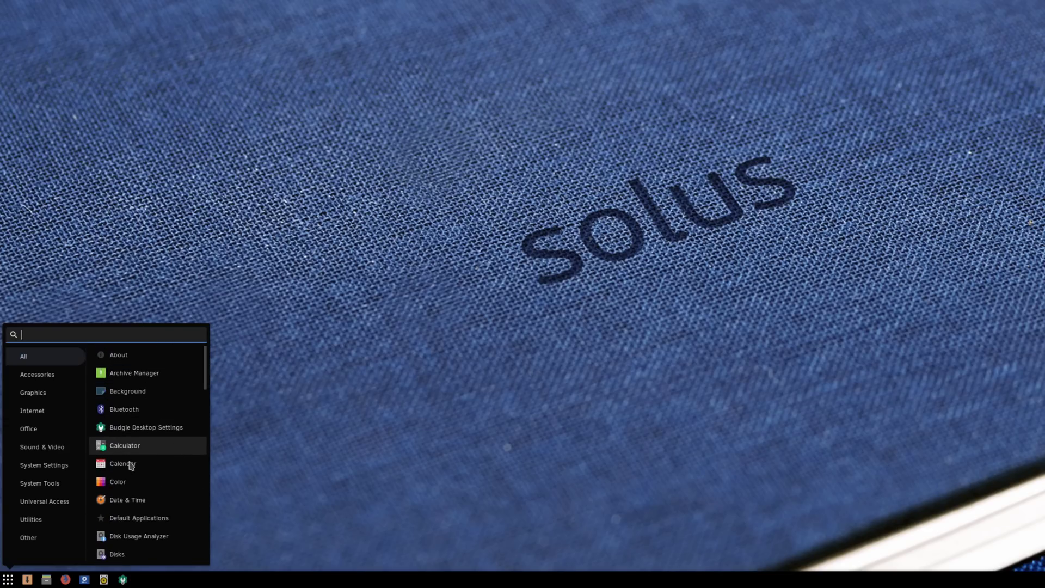
Launch Budgie Desktop Settings, toggle Caffeine Mode on then off, and raise its timer
left_click(146, 427)
left_click(524, 581)
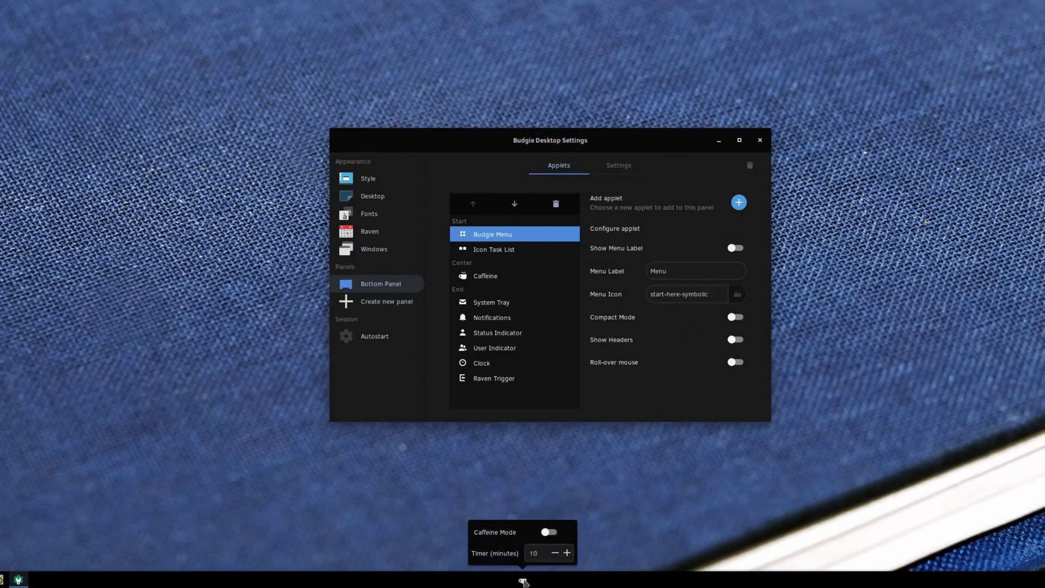
left_click(550, 533)
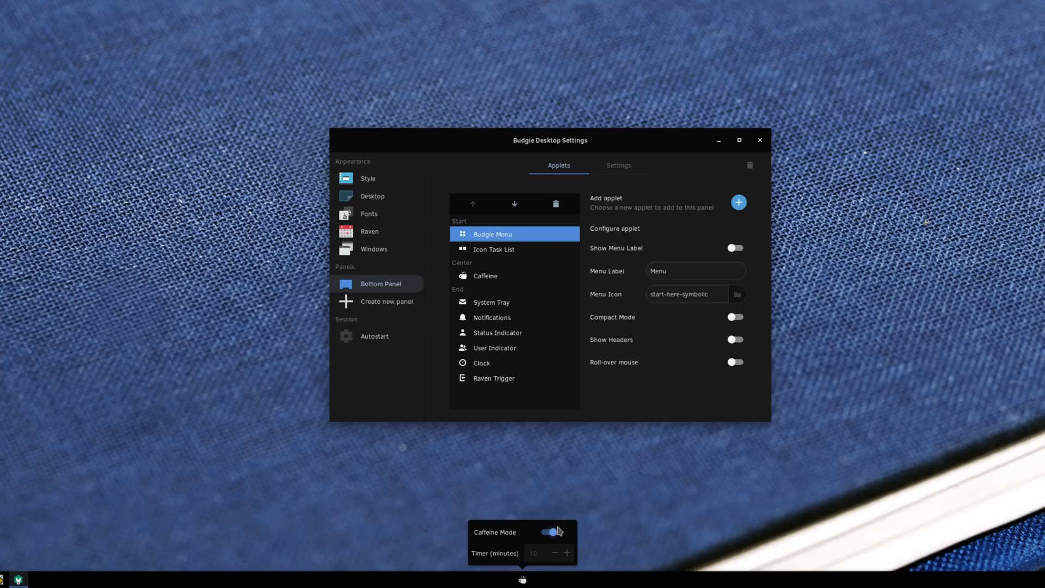
left_click(550, 532)
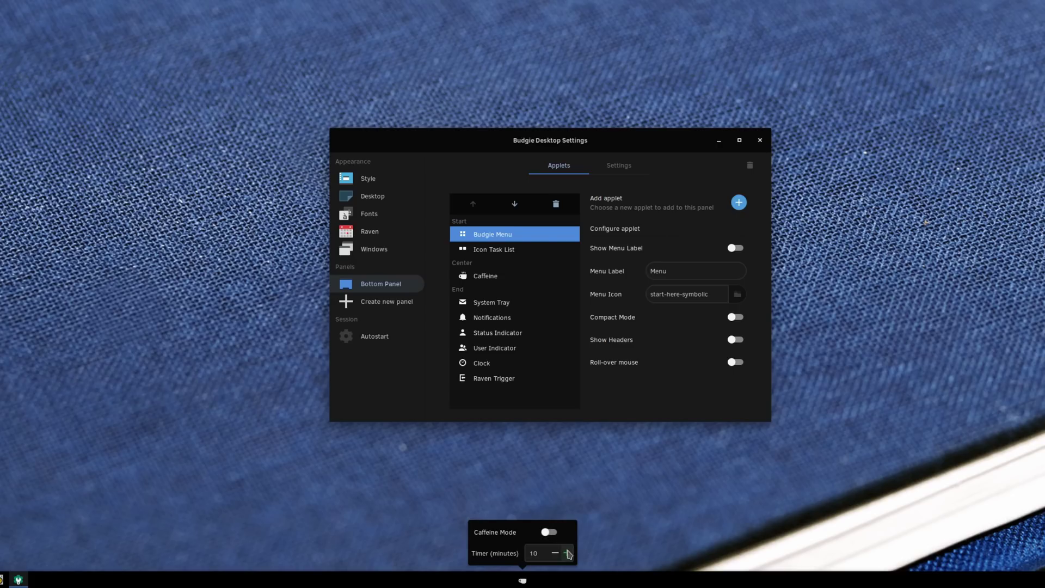
left_click(566, 553)
left_click(567, 553)
left_click(566, 553)
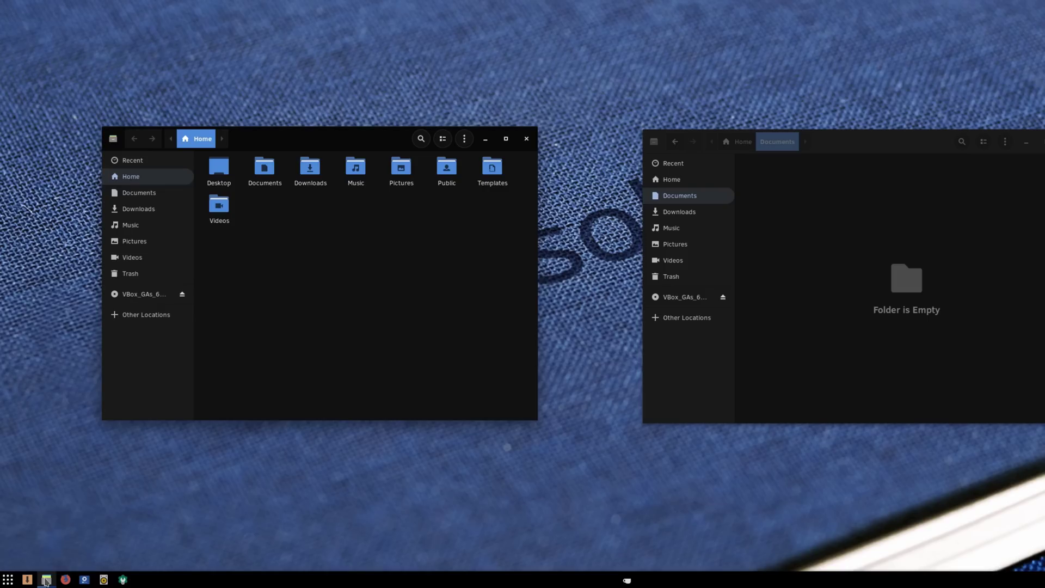
right_click(46, 581)
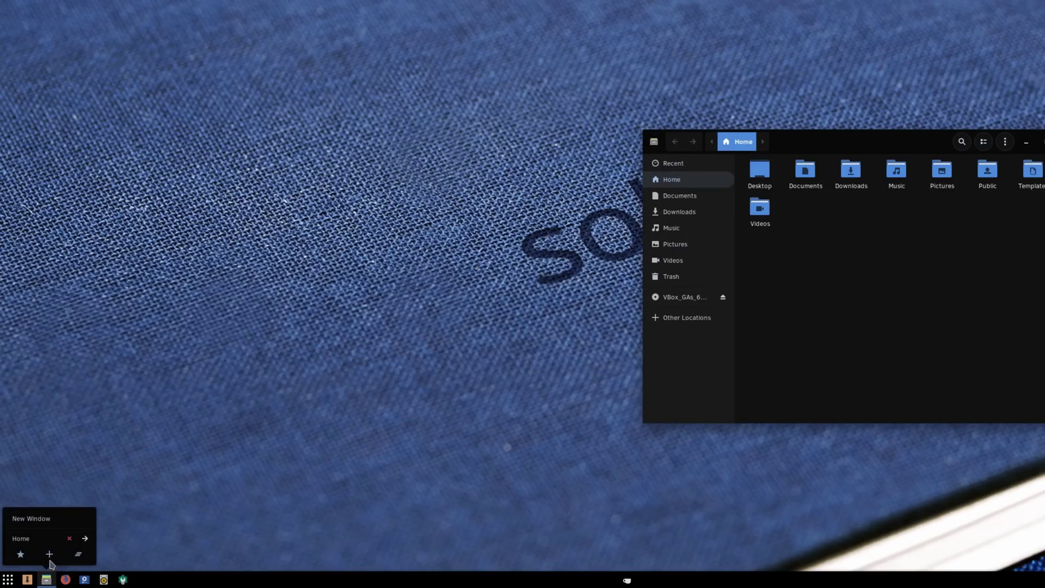
Open a second Files window, move it left, and browse into the Downloads folder
left_click(49, 554)
left_click(660, 103)
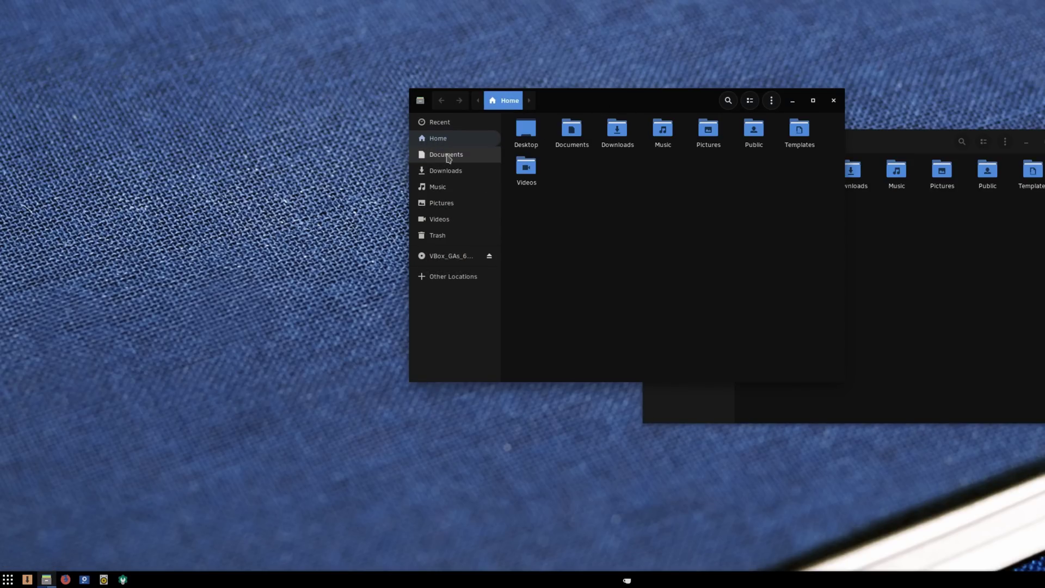
left_click_drag(693, 99, 423, 148)
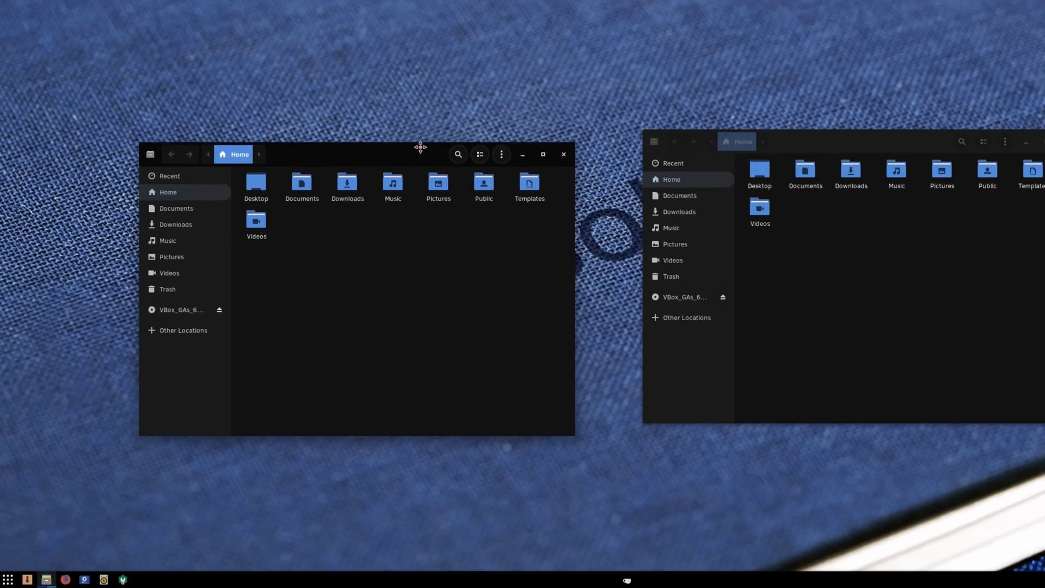
left_click(353, 183)
double_click(353, 183)
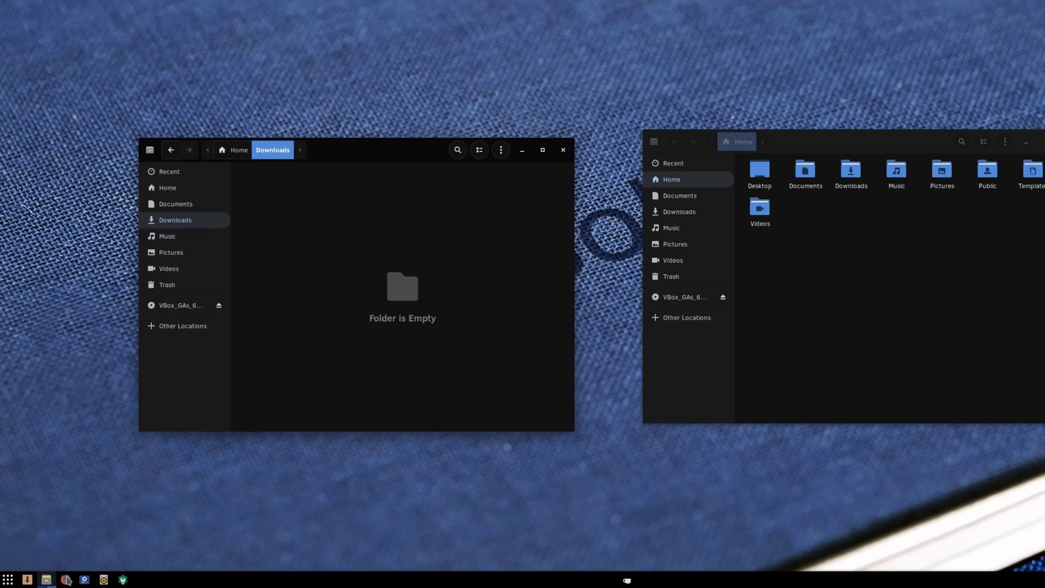
Minimize the Downloads window from the taskbar window options, then hide and restore Files
left_click(47, 579)
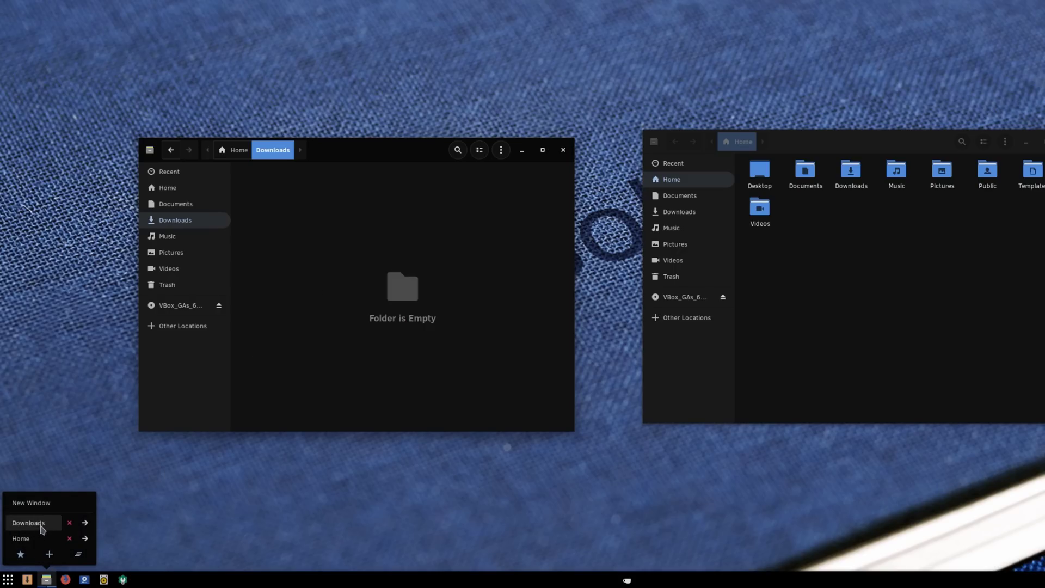
left_click(86, 523)
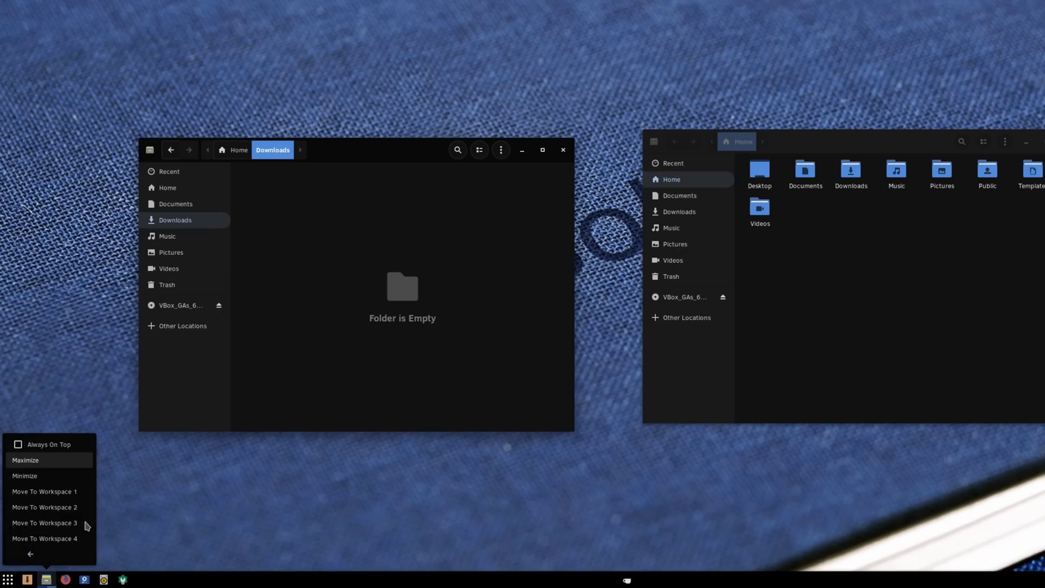
left_click(39, 478)
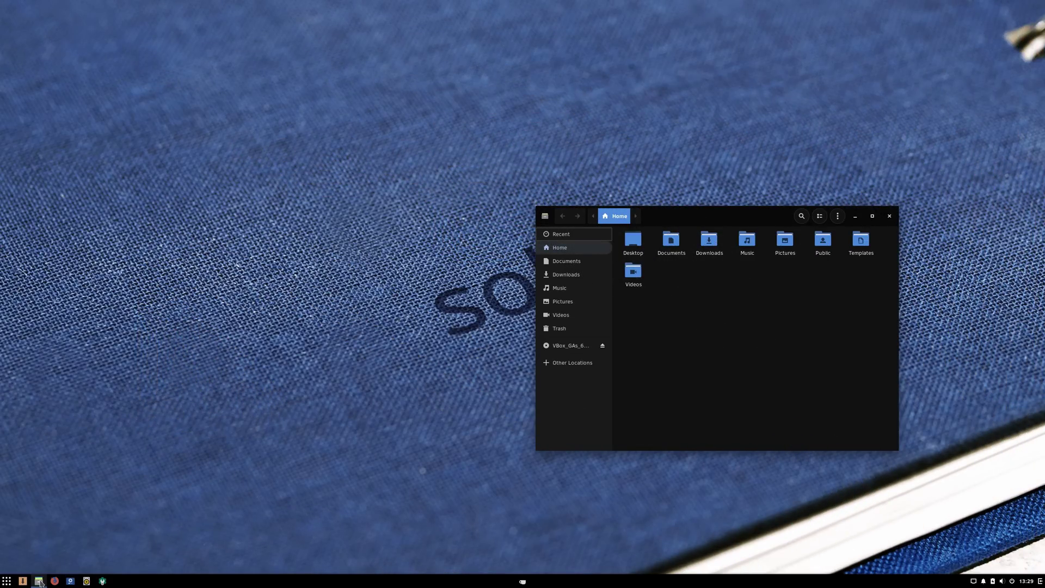
left_click(39, 582)
left_click(39, 582)
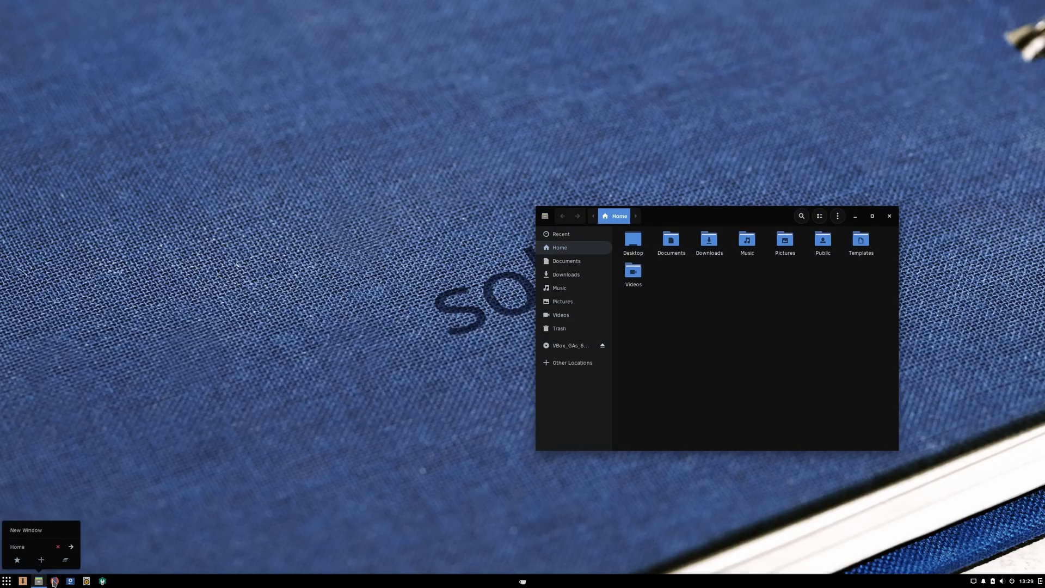
Open a new Firefox private window from the taskbar and close the Privacy Notice tab
right_click(54, 581)
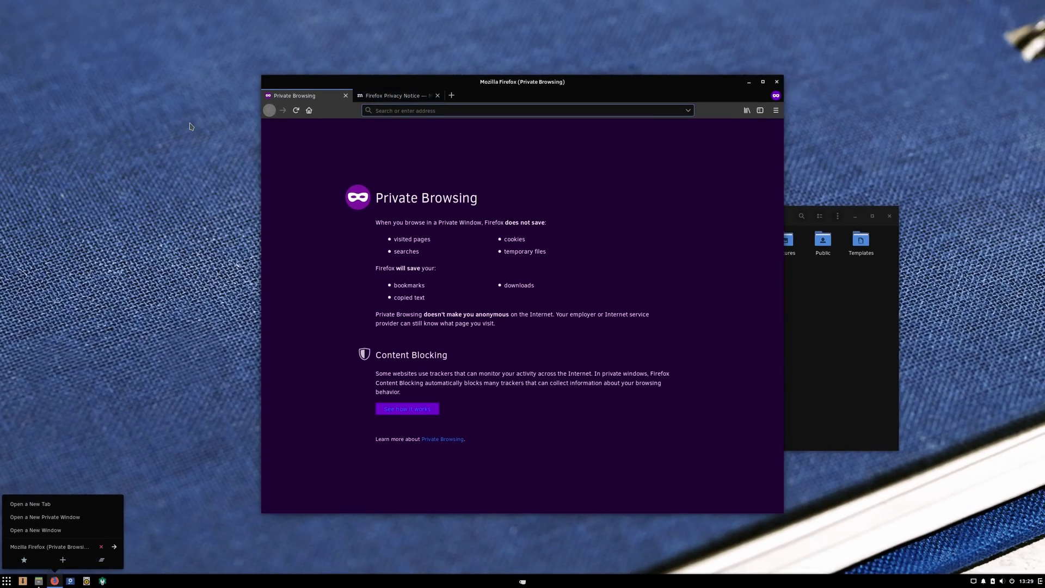
left_click(438, 95)
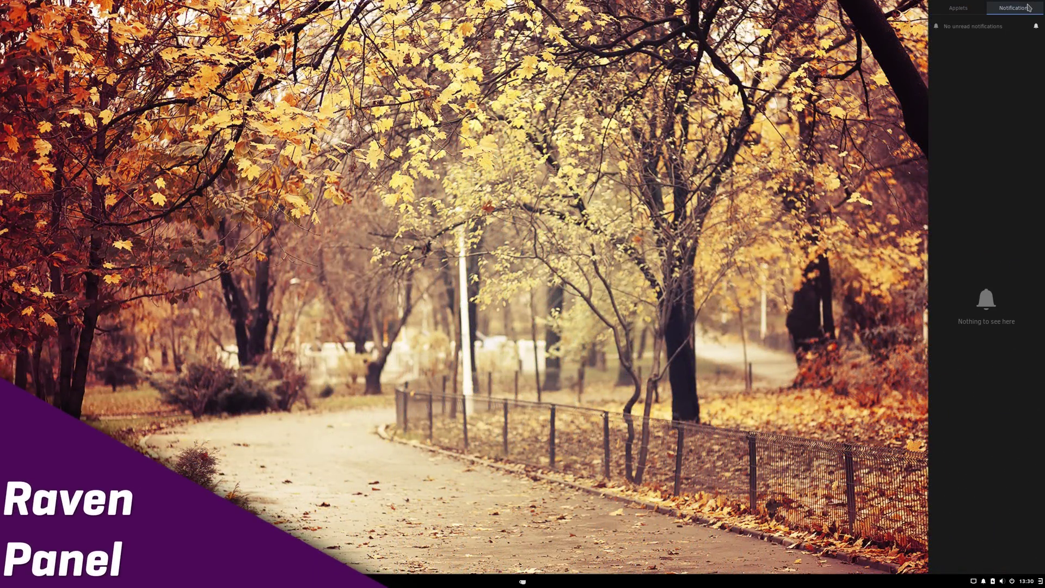
Switch Raven between its Notifications and Applets views, then hide and reshow it with Super+A
left_click(980, 9)
left_click(989, 10)
left_click(985, 11)
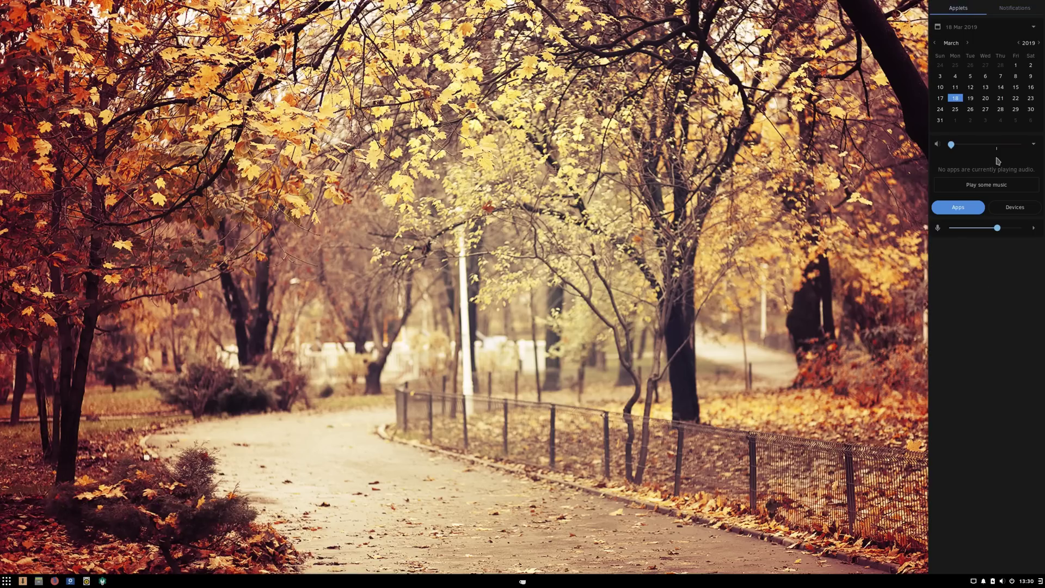
key("super+a")
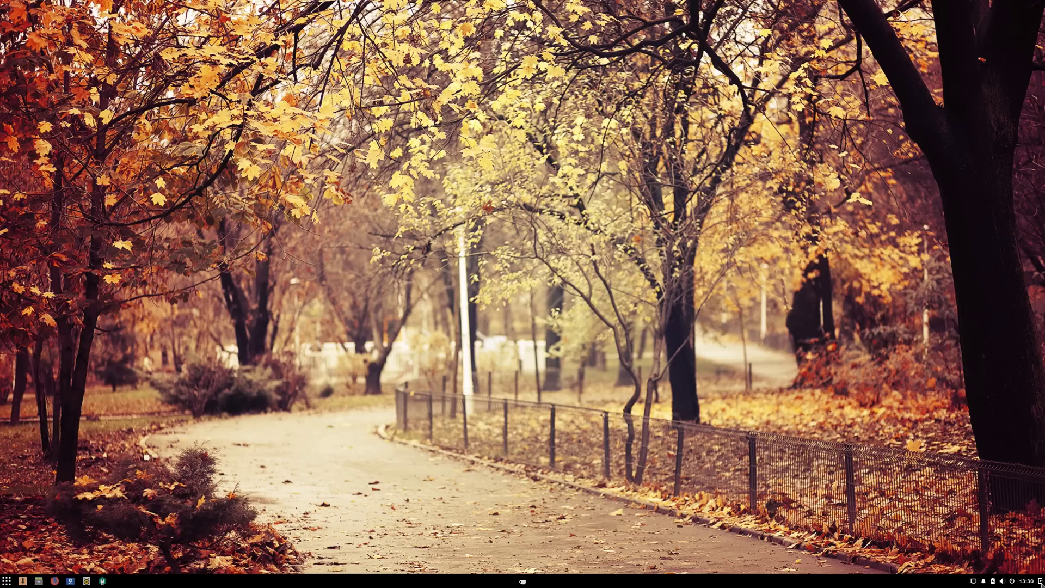
key("super+a")
key("super+a")
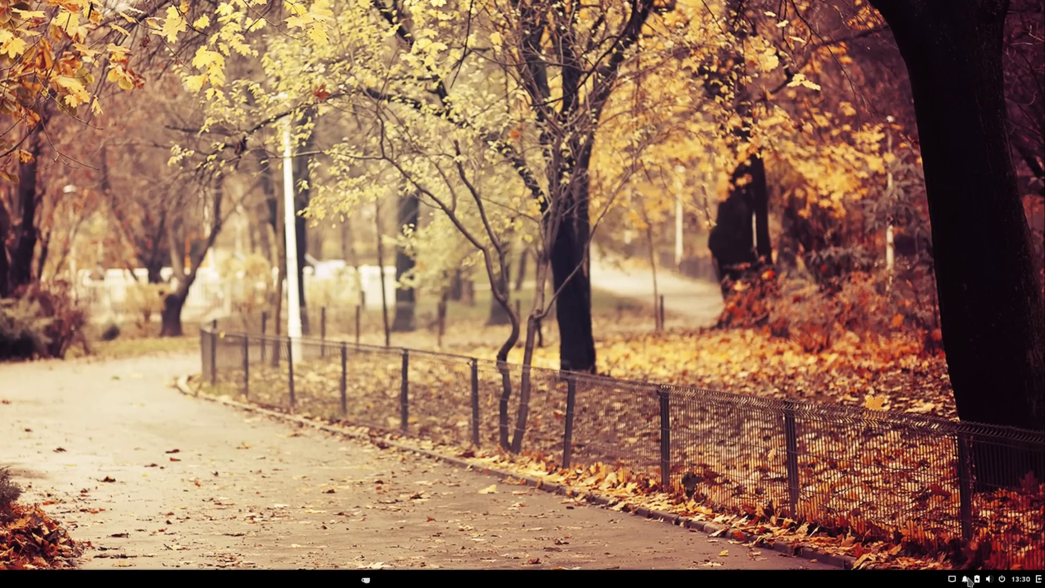
Reopen Raven from the tray bell and power icons, ending on the applets view
left_click(984, 581)
left_click(965, 582)
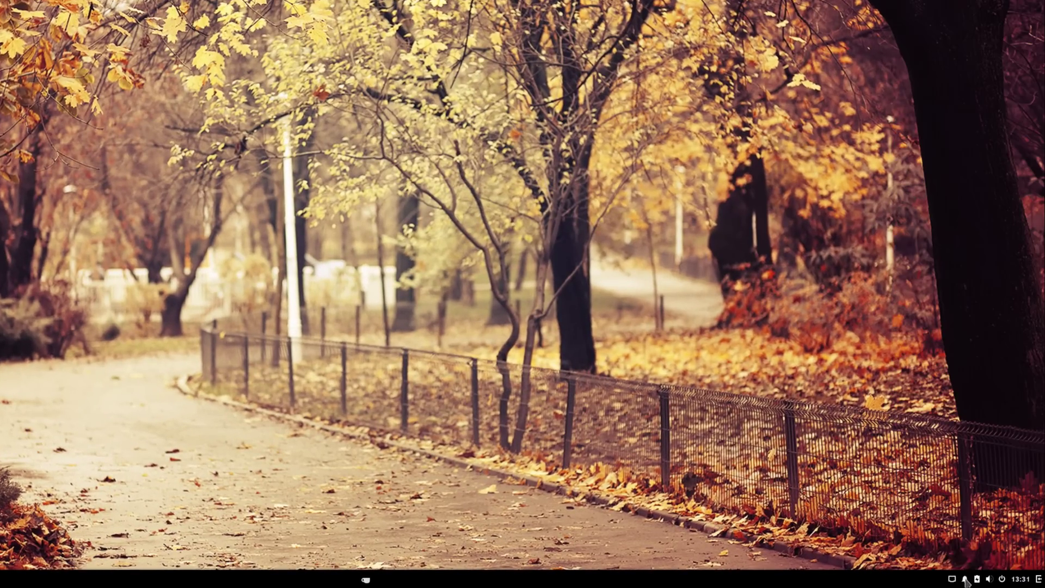
left_click(1039, 581)
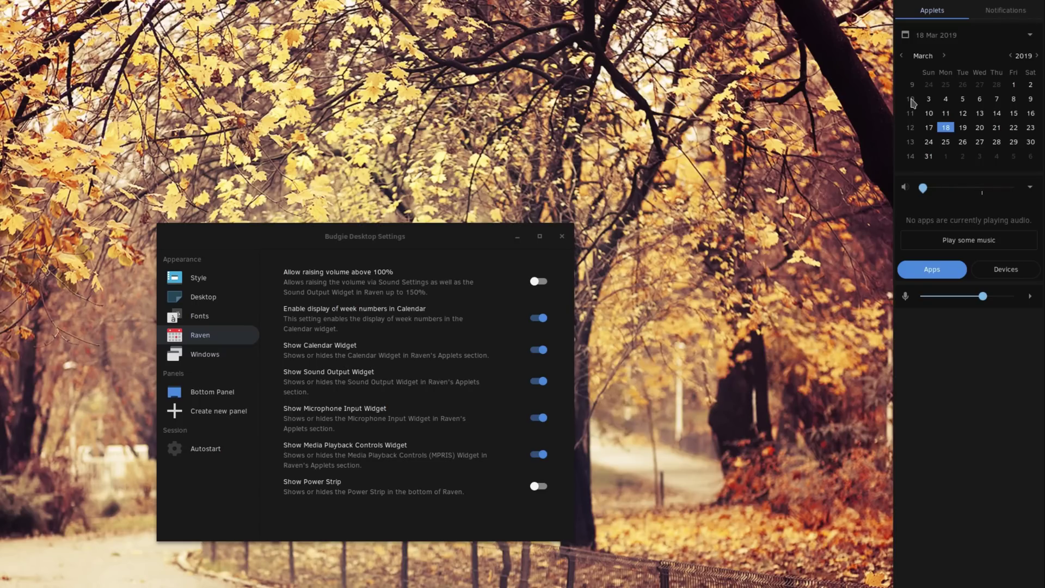
Allow volume above 100%, play music from Raven, set Rhythmbox to about 70%, then pause and resume
left_click(1030, 189)
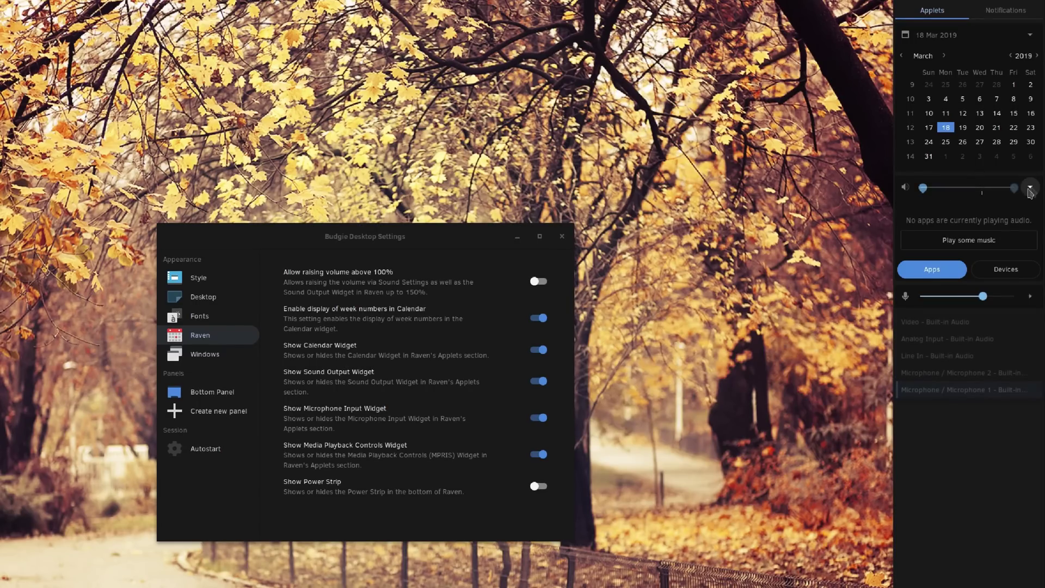
left_click(538, 281)
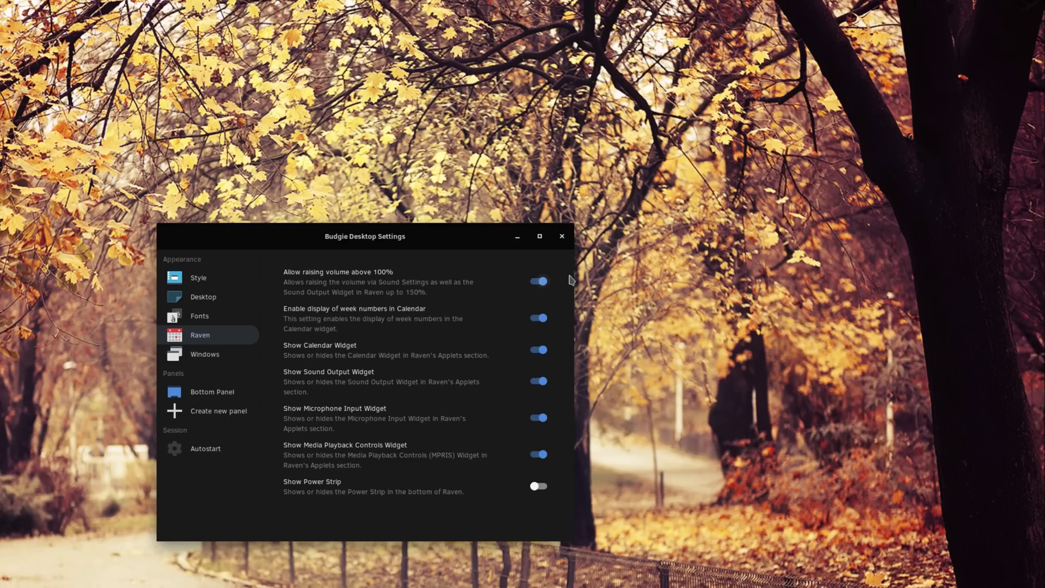
key("super+a")
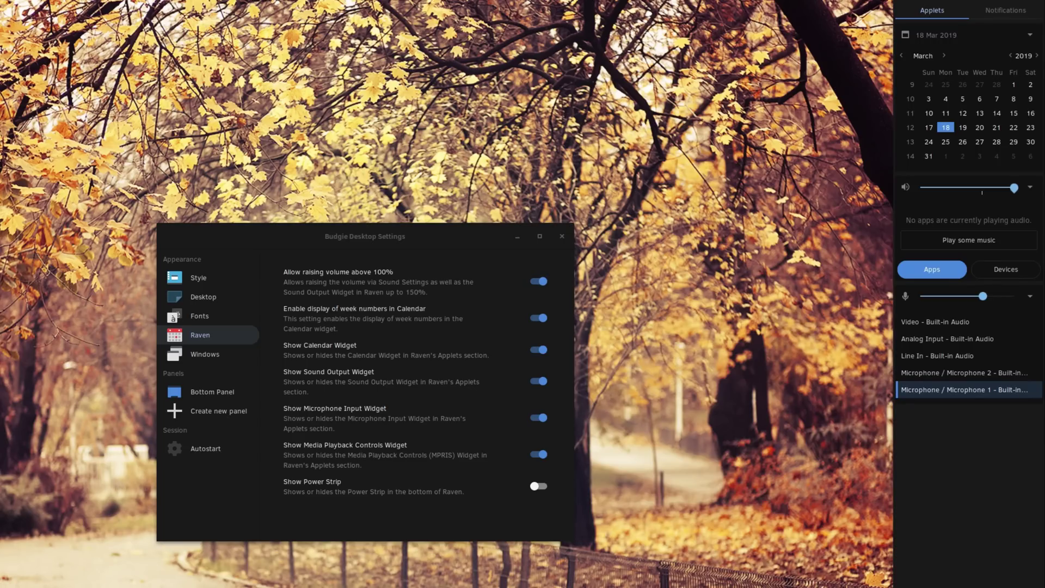
left_click(969, 240)
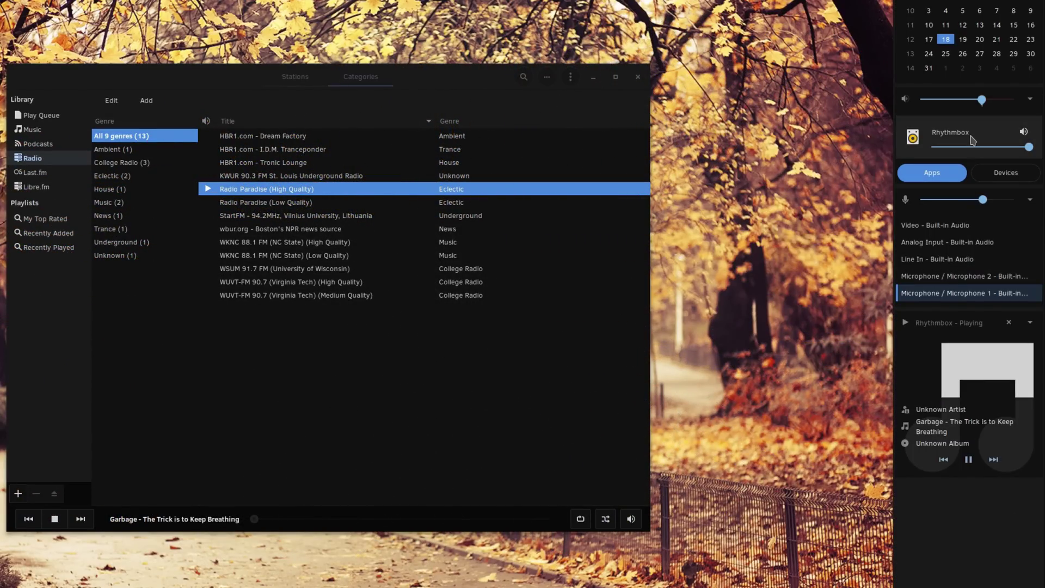
left_click(1023, 131)
left_click_drag(1029, 147, 991, 147)
left_click(1030, 199)
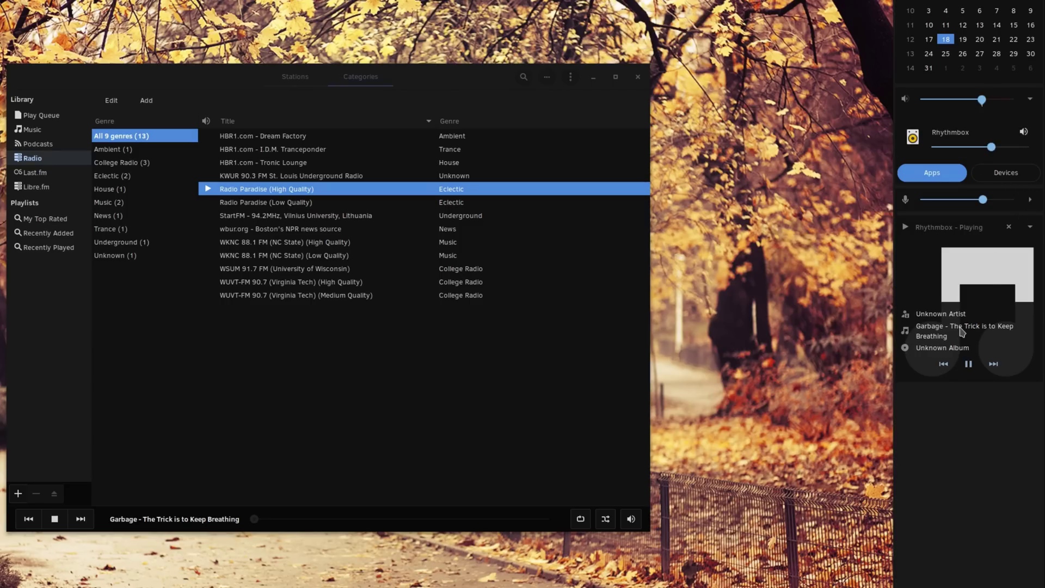
left_click(969, 364)
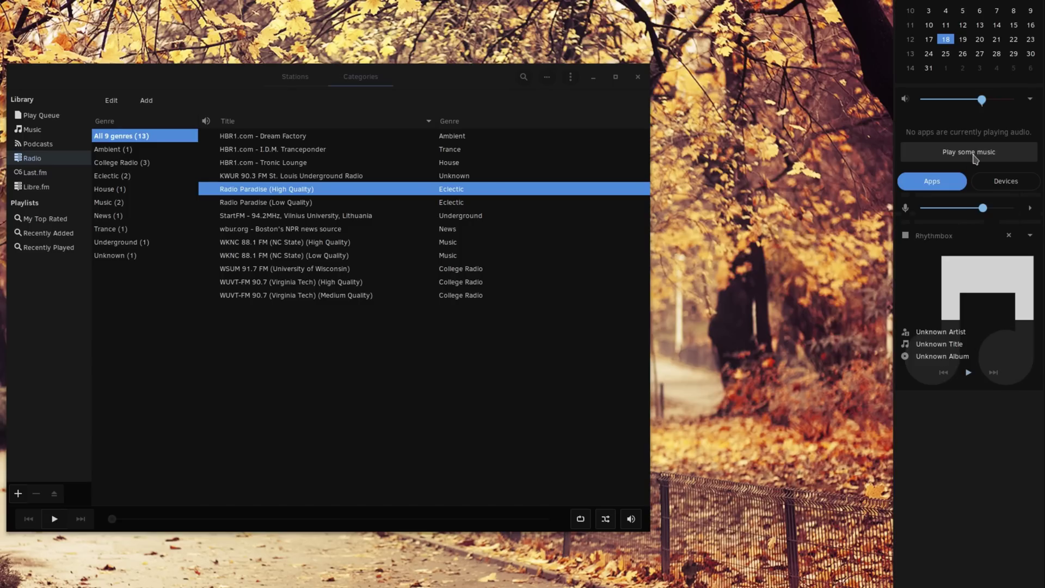
left_click(969, 373)
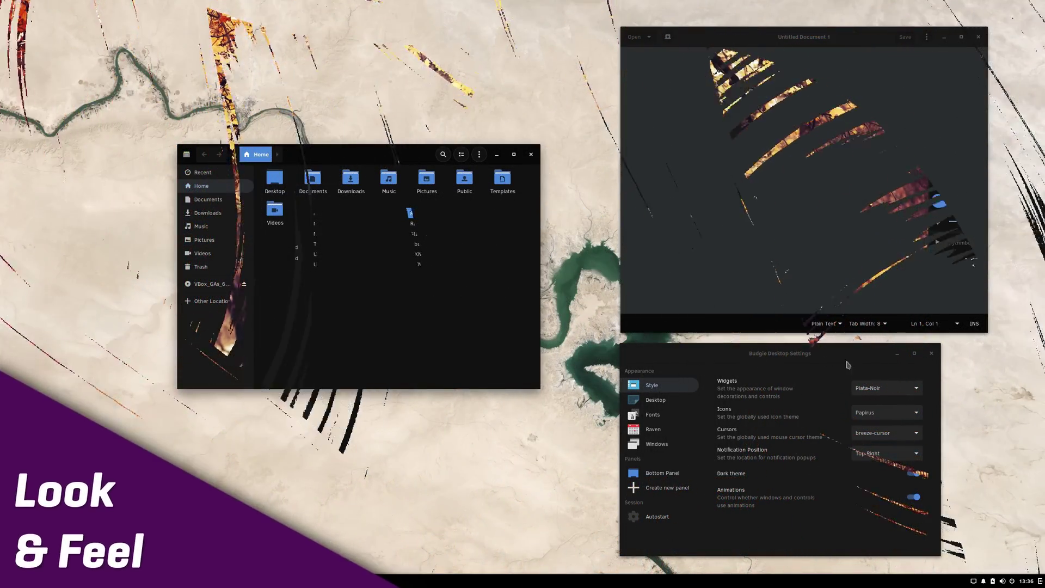
Apply the Plata-Noir widget theme and try the now-dark Files view, sort and application menus
left_click(893, 389)
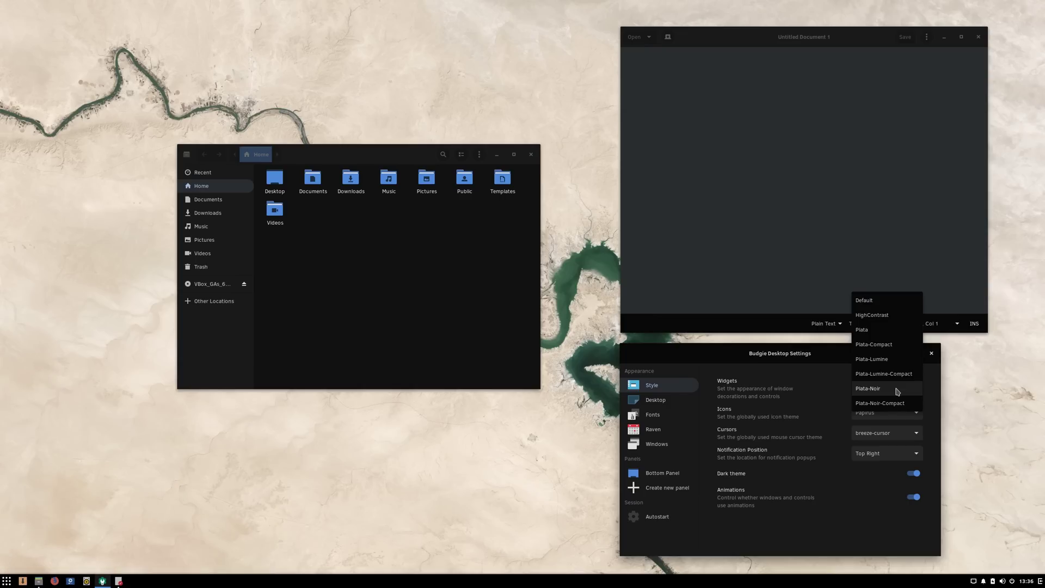
left_click(897, 391)
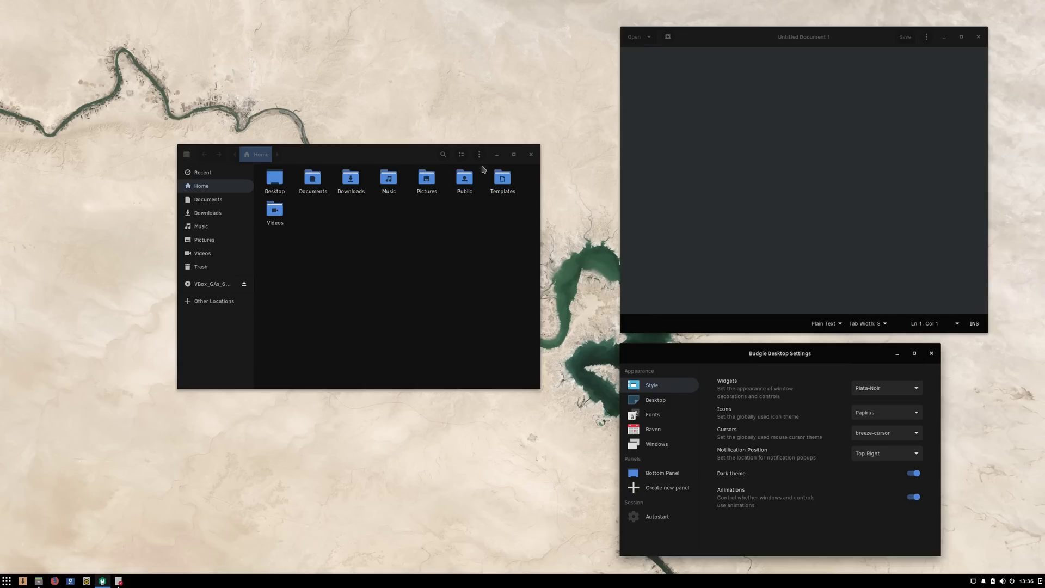
left_click(479, 156)
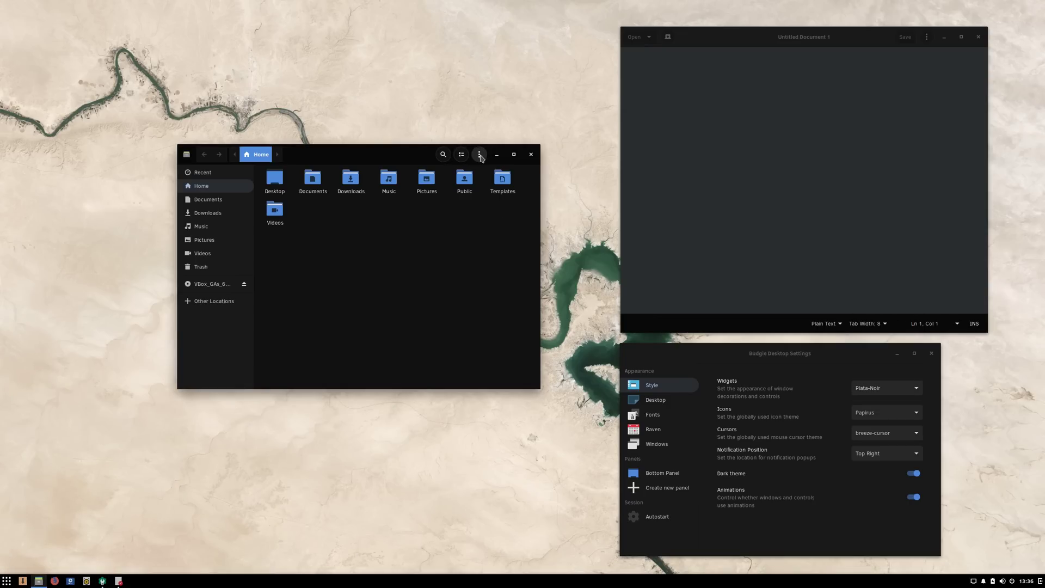
left_click(479, 157)
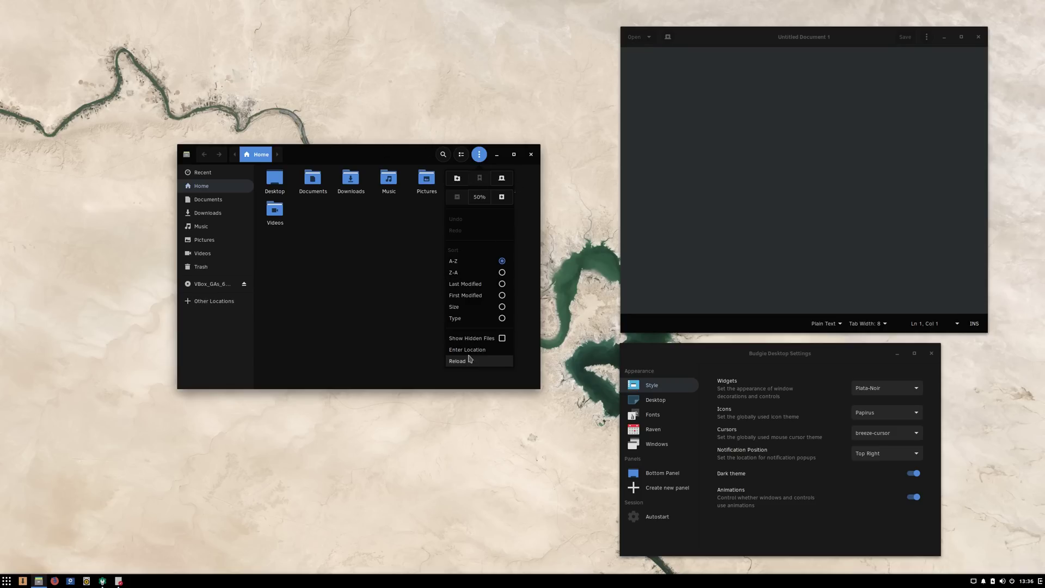
left_click(481, 157)
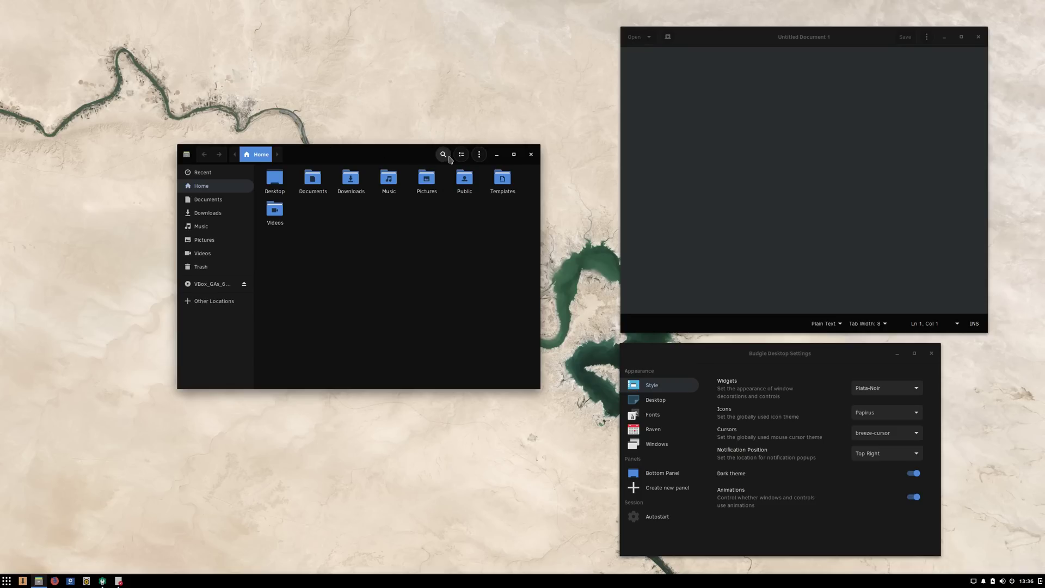
left_click(461, 156)
left_click(462, 155)
left_click(186, 155)
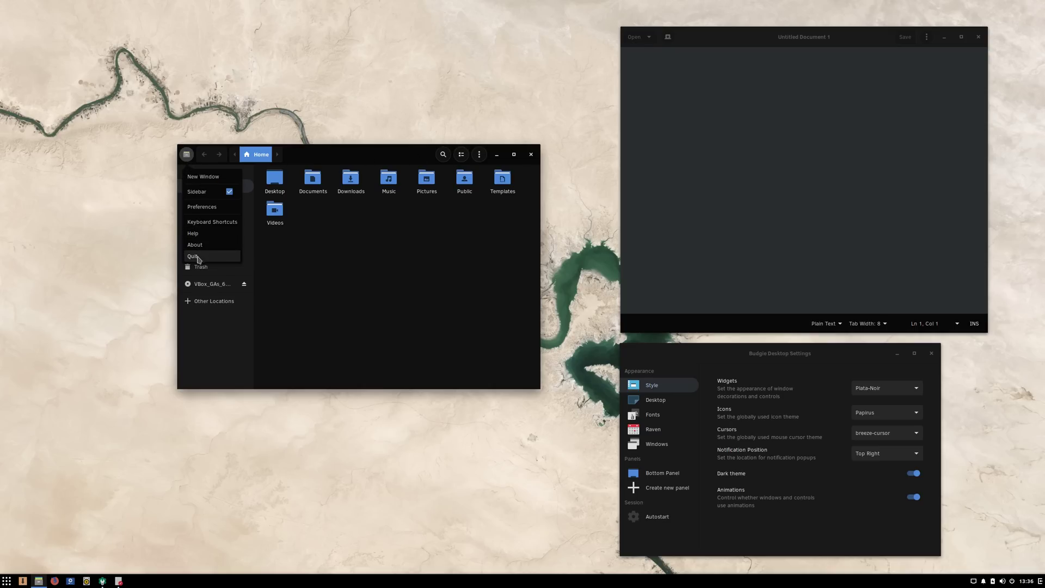
left_click(385, 267)
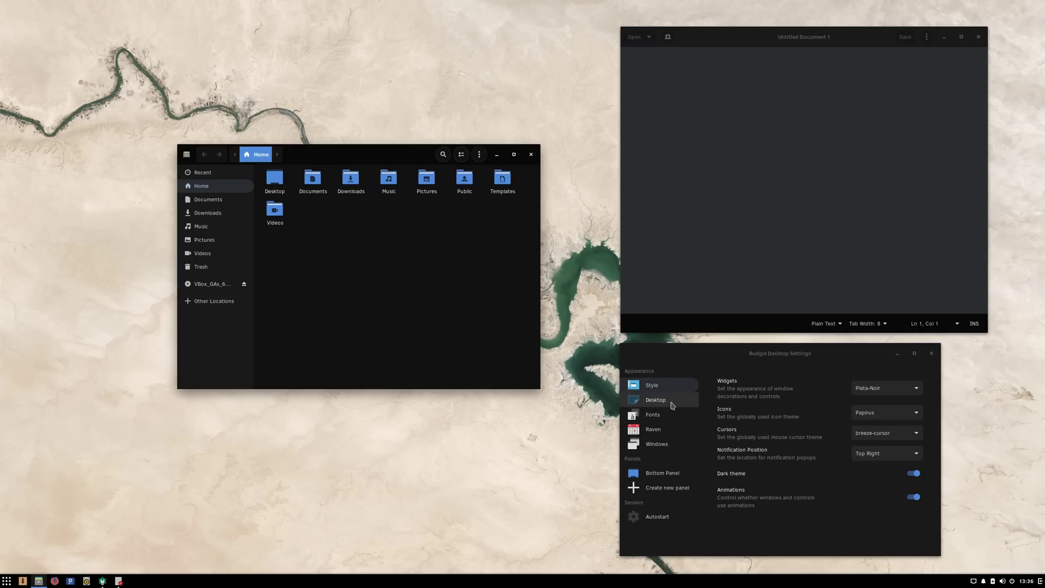
Browse the Desktop, Fonts, Raven and Windows settings pages, returning to Style
left_click(664, 402)
left_click(668, 418)
left_click(669, 433)
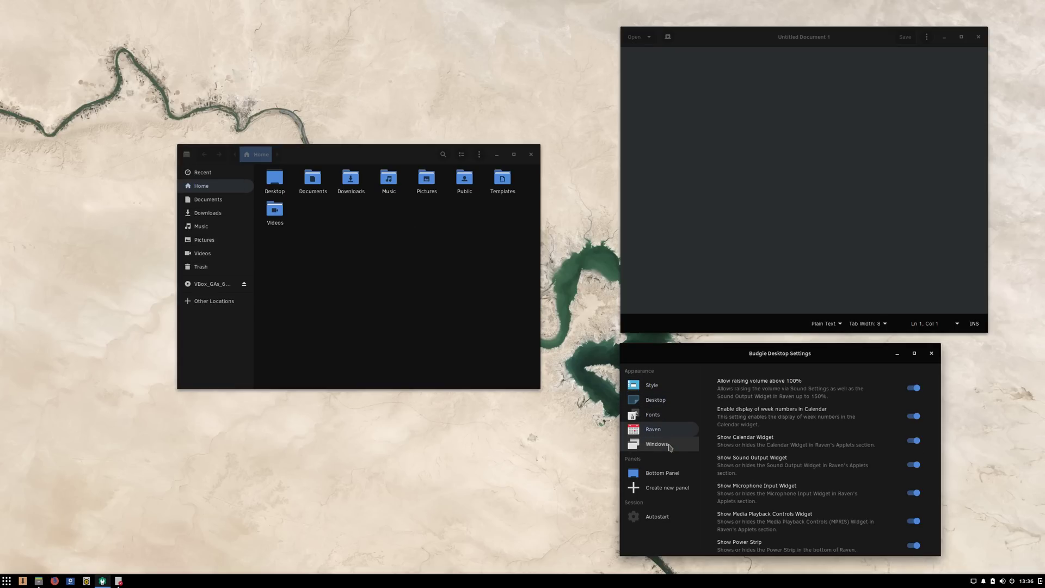
left_click(671, 444)
left_click(670, 389)
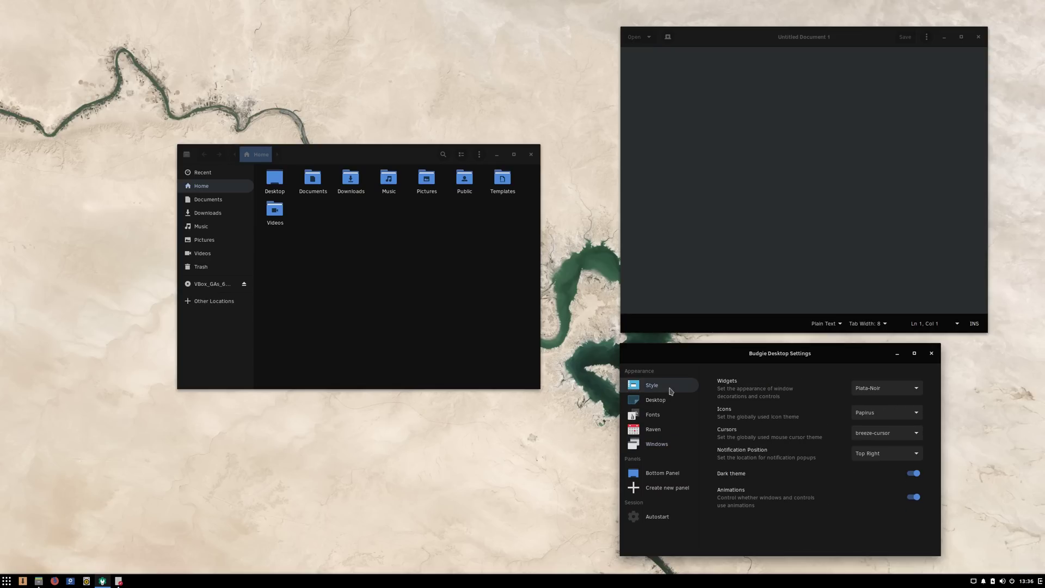
left_click(7, 581)
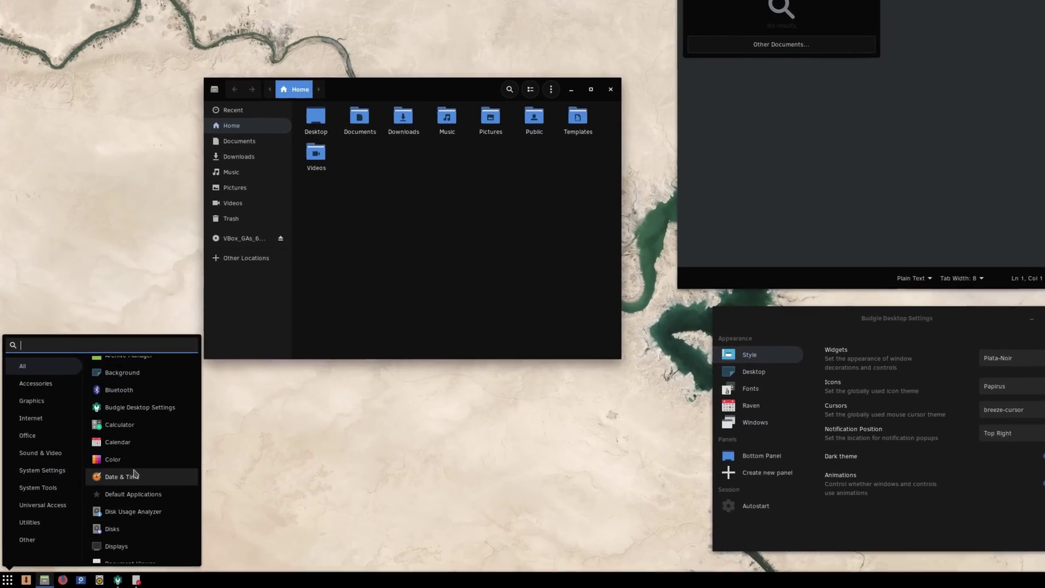
scroll(140, 468, "down", 10)
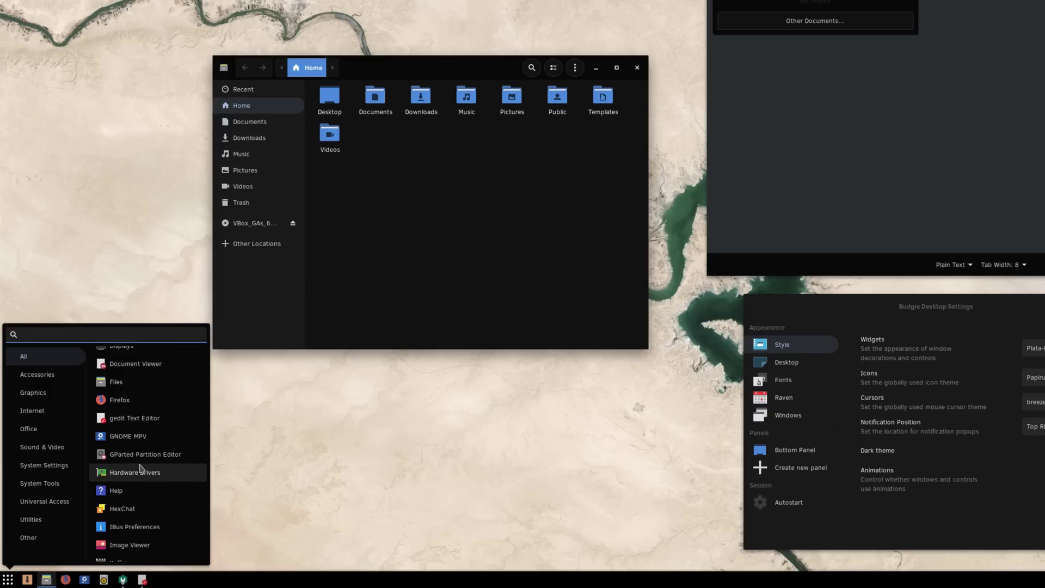
scroll(140, 469, "down", 5)
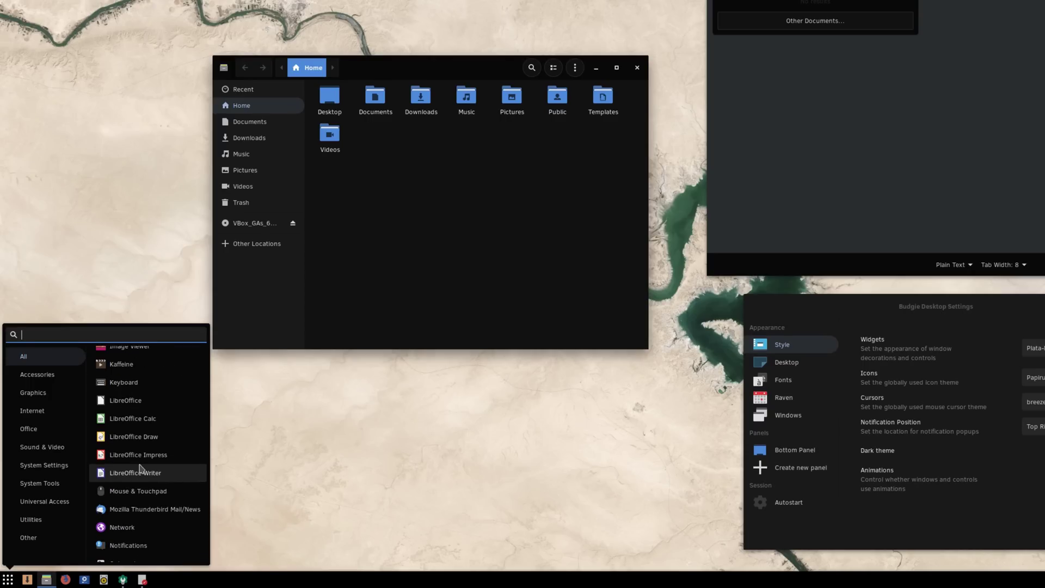
scroll(141, 468, "down", 5)
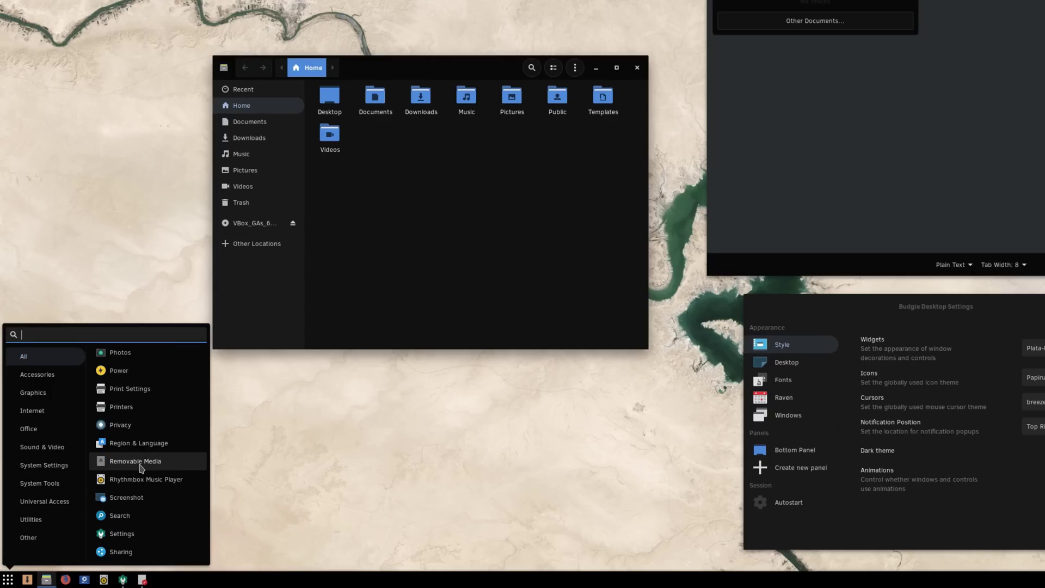
scroll(140, 468, "down", 3)
left_click(529, 290)
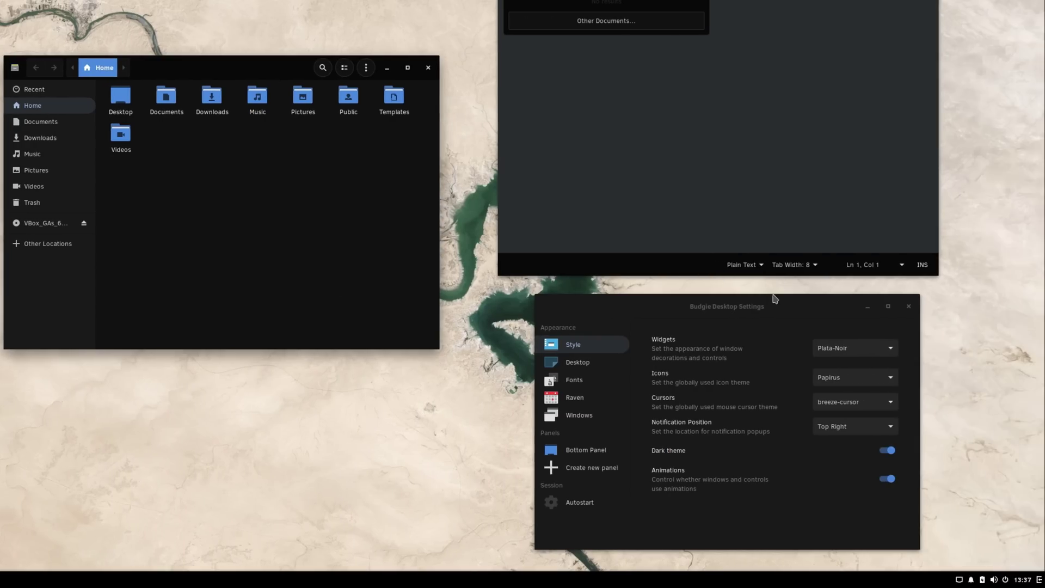
Try the Plata-Lumine and Plata-Compact widget themes, then switch back to Plata-Noir
left_click(857, 348)
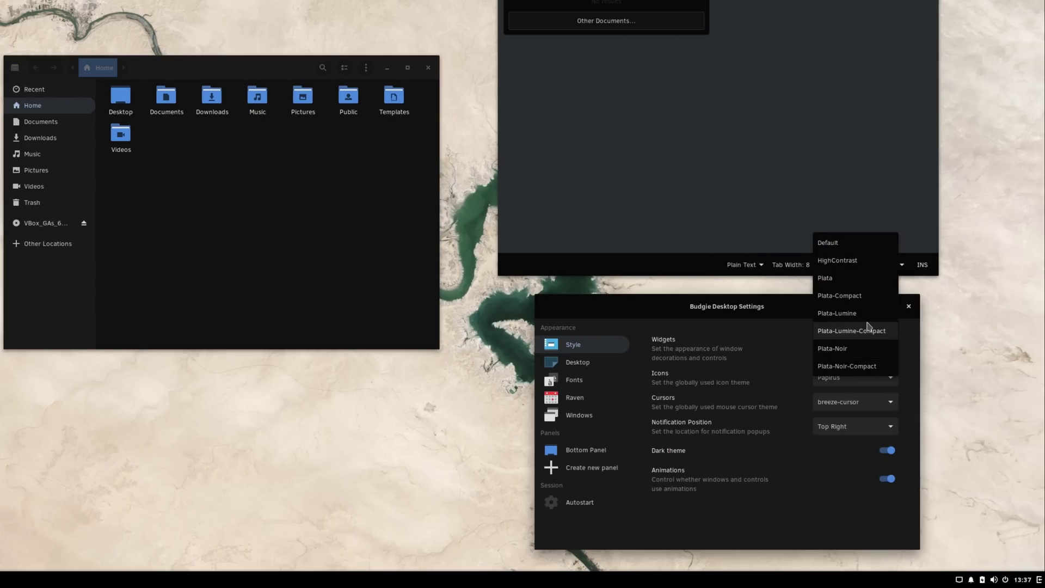
left_click(857, 314)
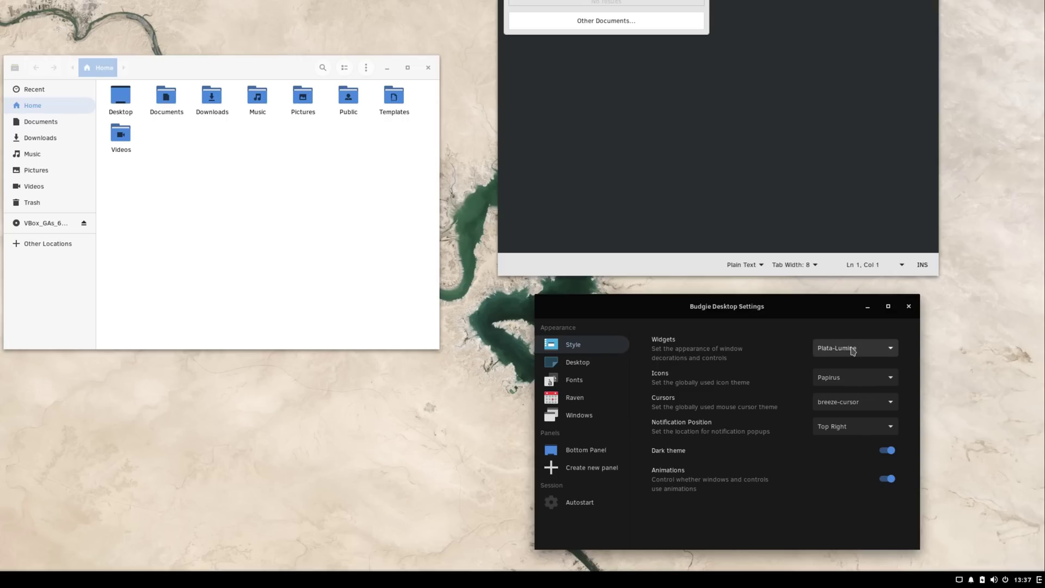
left_click(853, 352)
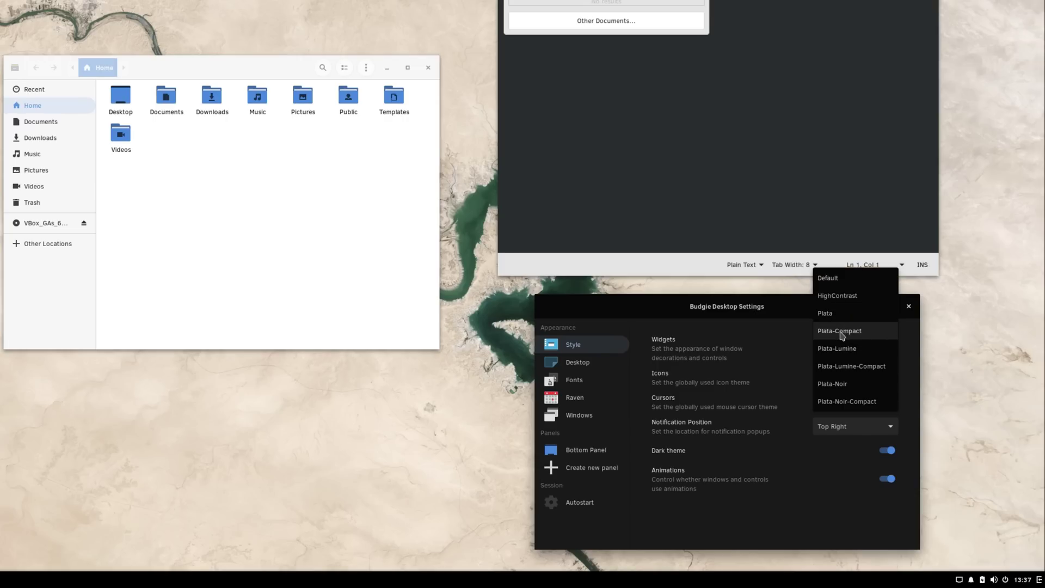
left_click(844, 333)
left_click(848, 350)
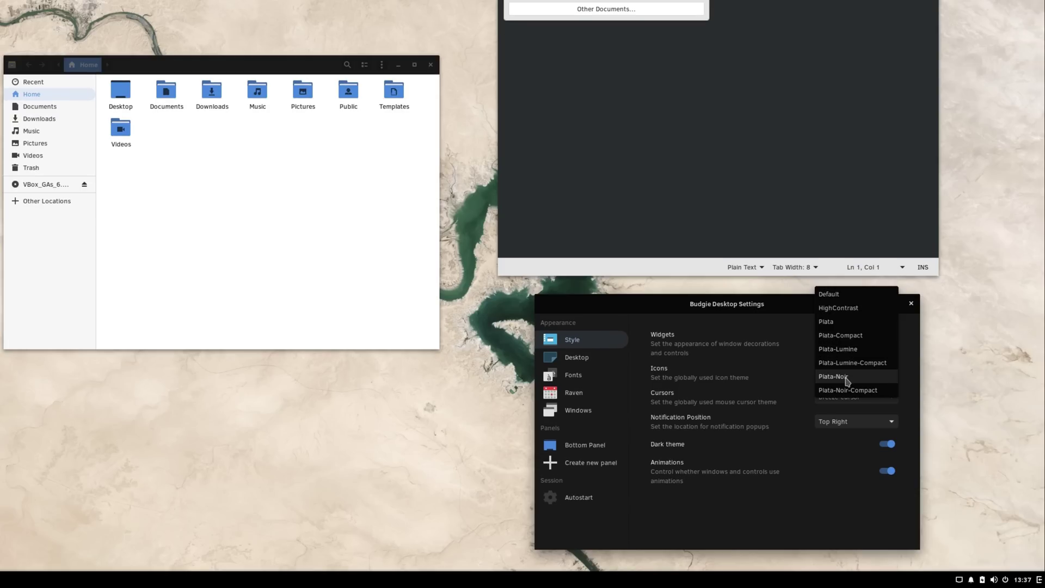
left_click(847, 377)
Reconfirm Plata-Noir as the widget theme and drop down the Icons theme list
left_click(847, 350)
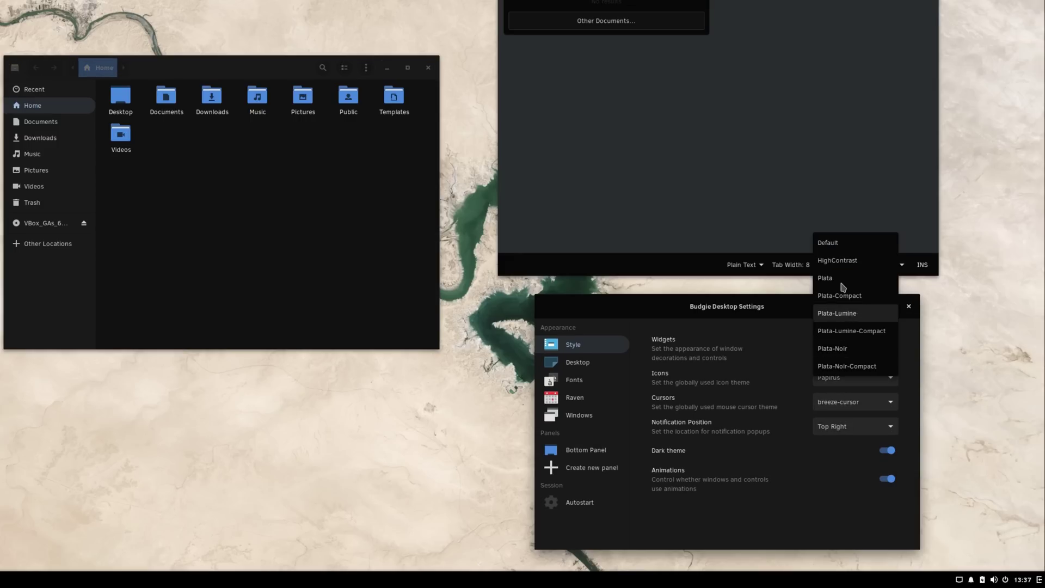
key("Escape")
scroll(844, 351, "up", 1)
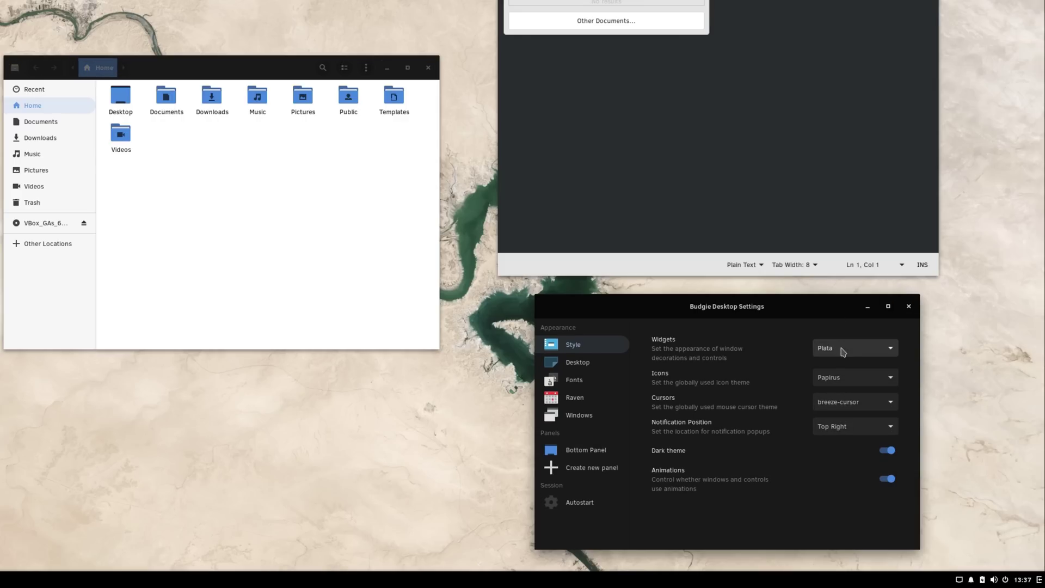
left_click(862, 351)
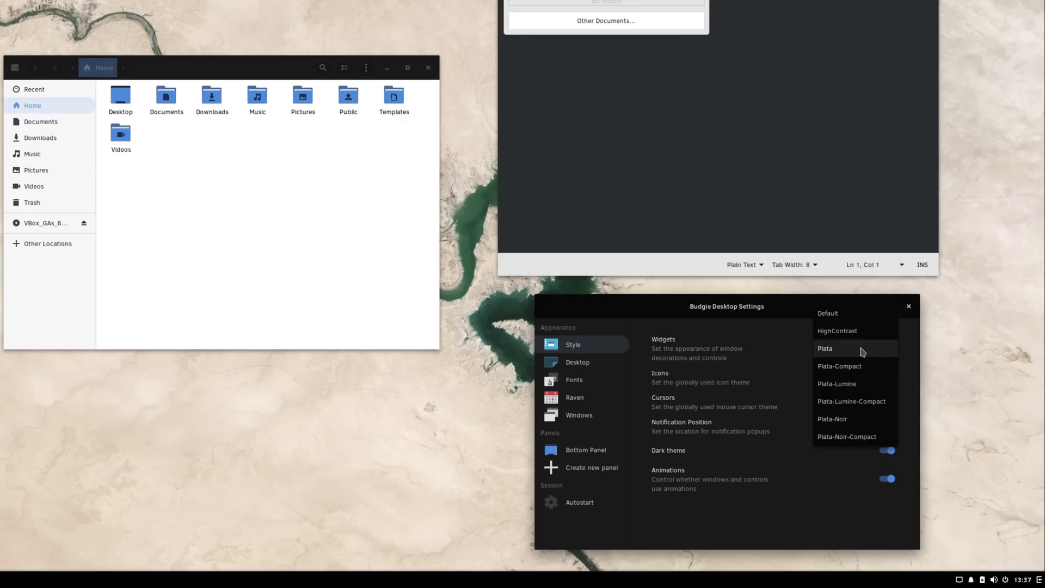
left_click(847, 422)
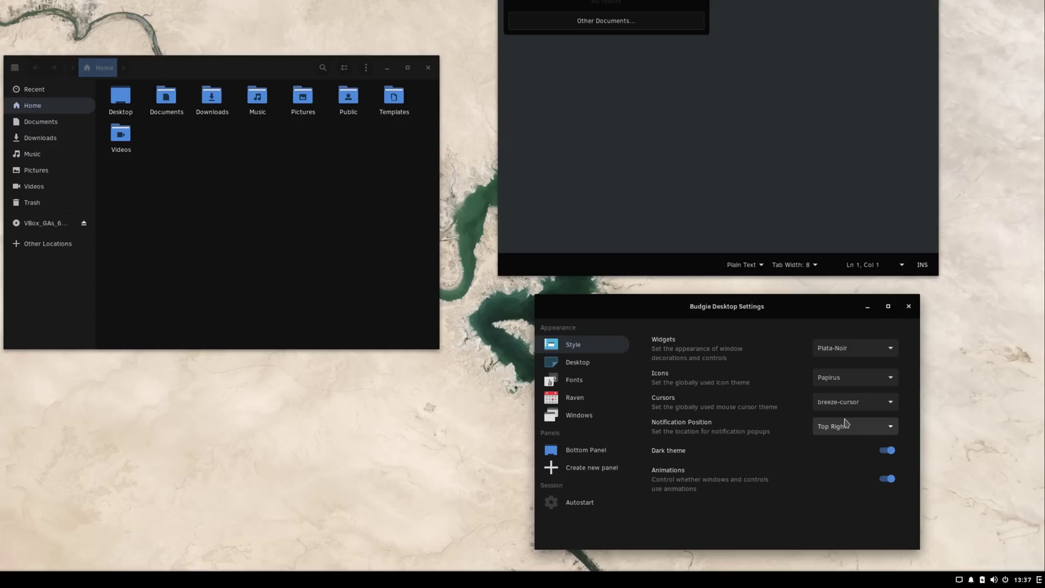
left_click(863, 386)
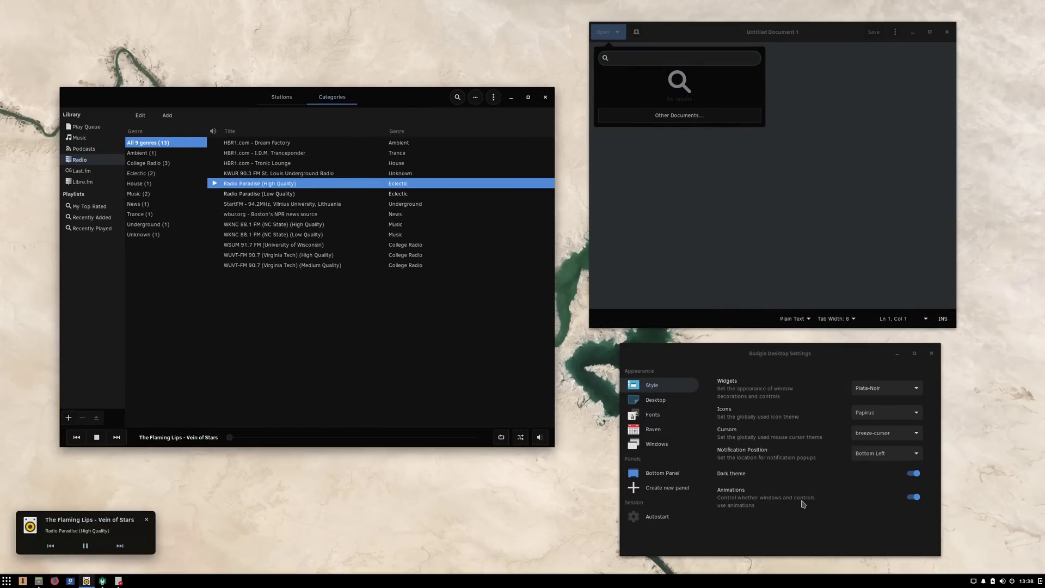
Open Raven on its Notifications view, then close it
left_click(1040, 581)
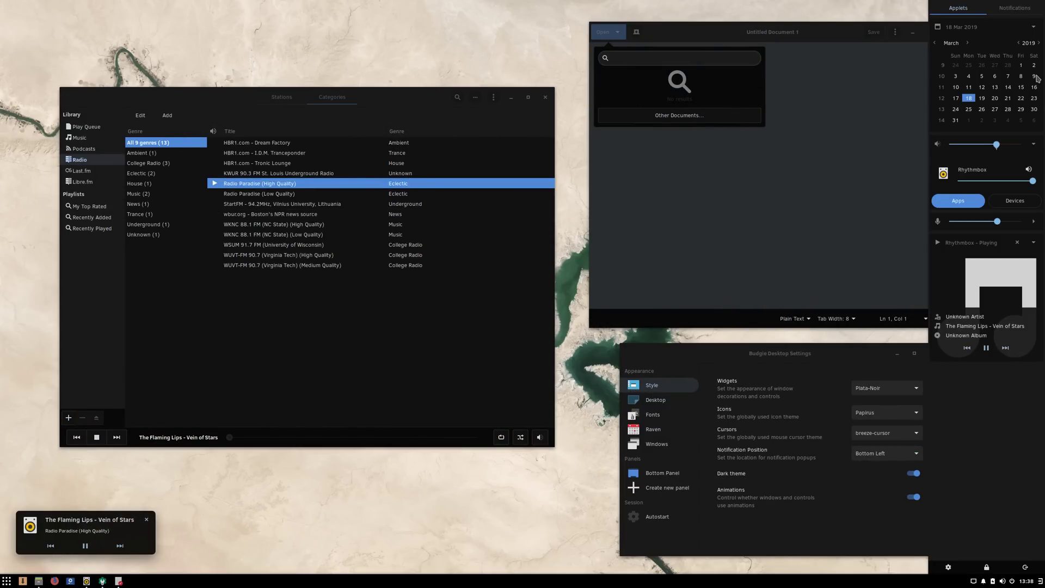
left_click(1027, 9)
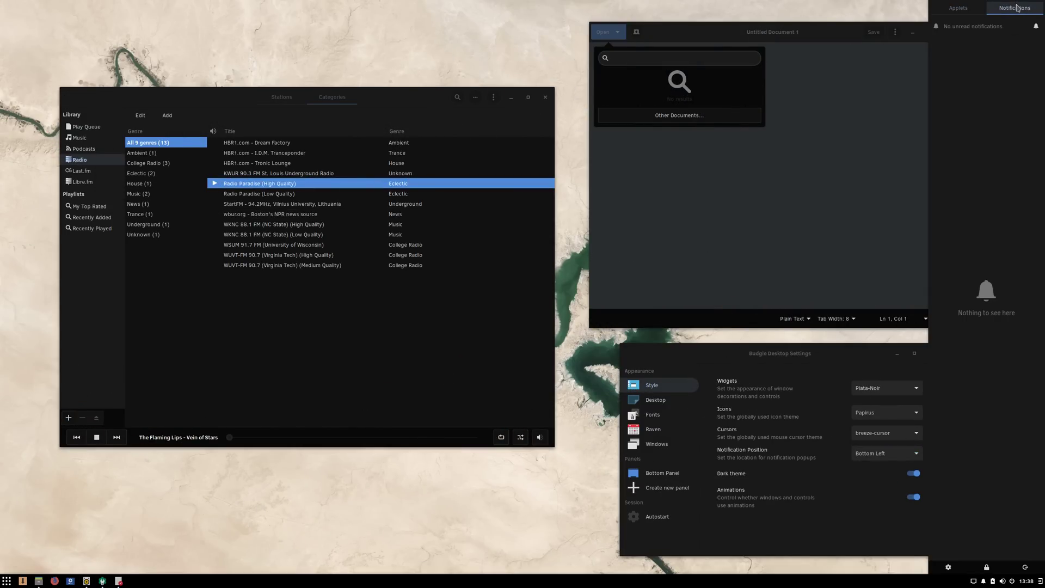
left_click(411, 467)
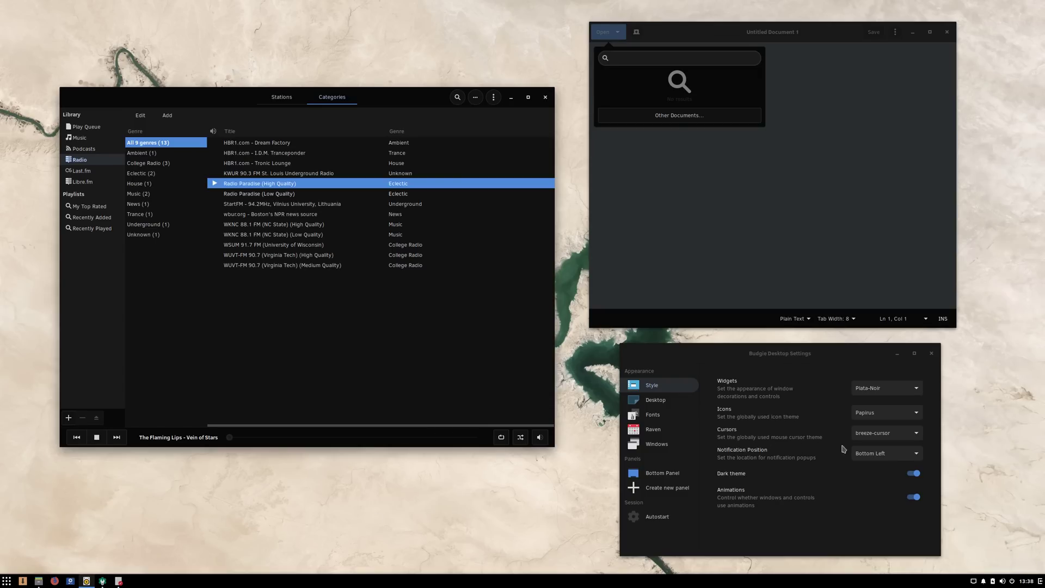
Set Notification Position to Bottom Right and play Radio Paradise (Low Quality) in Rhythmbox
left_click(871, 454)
left_click(882, 469)
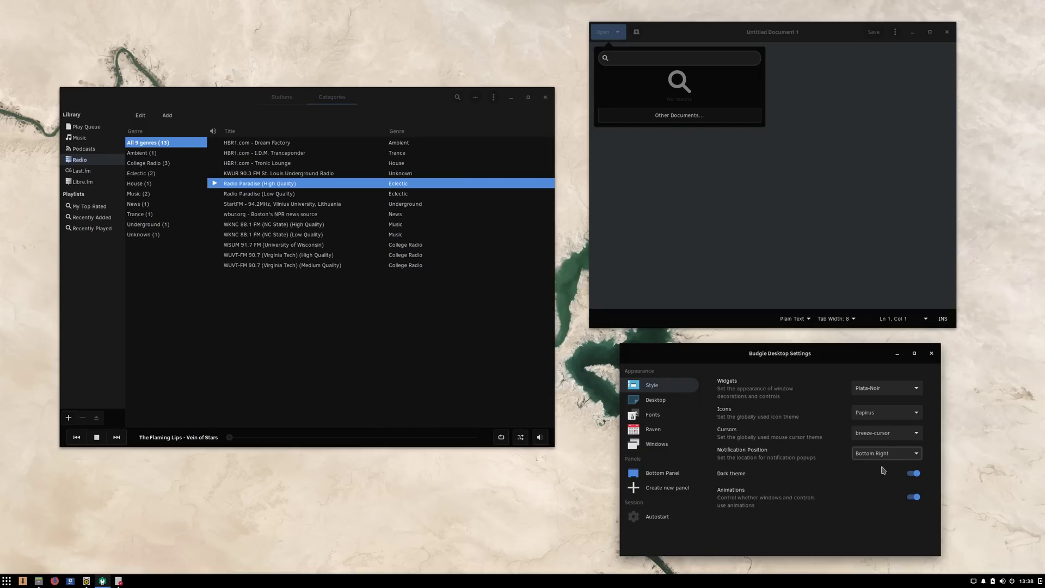
double_click(245, 195)
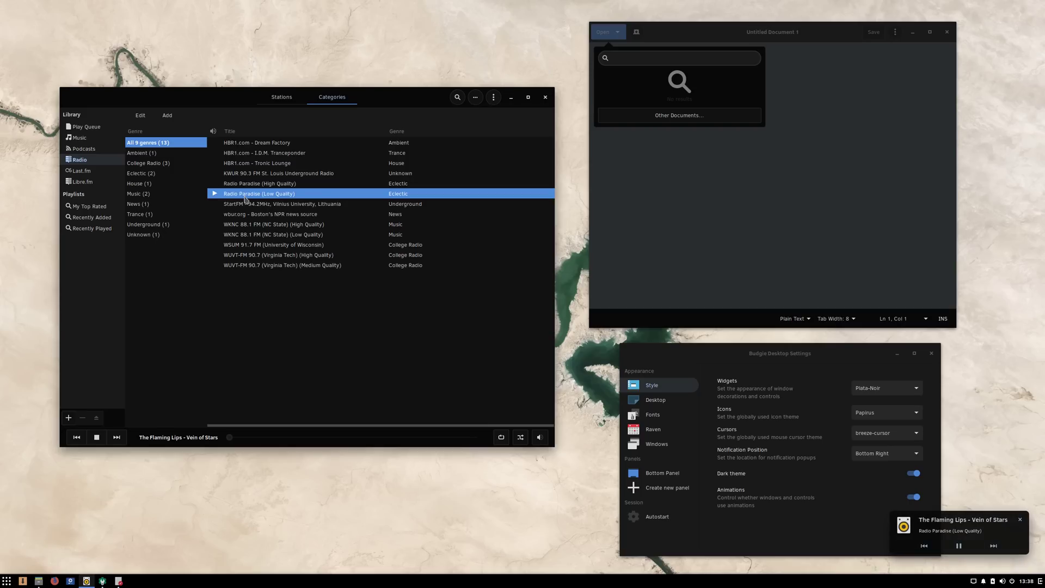
left_click(239, 185)
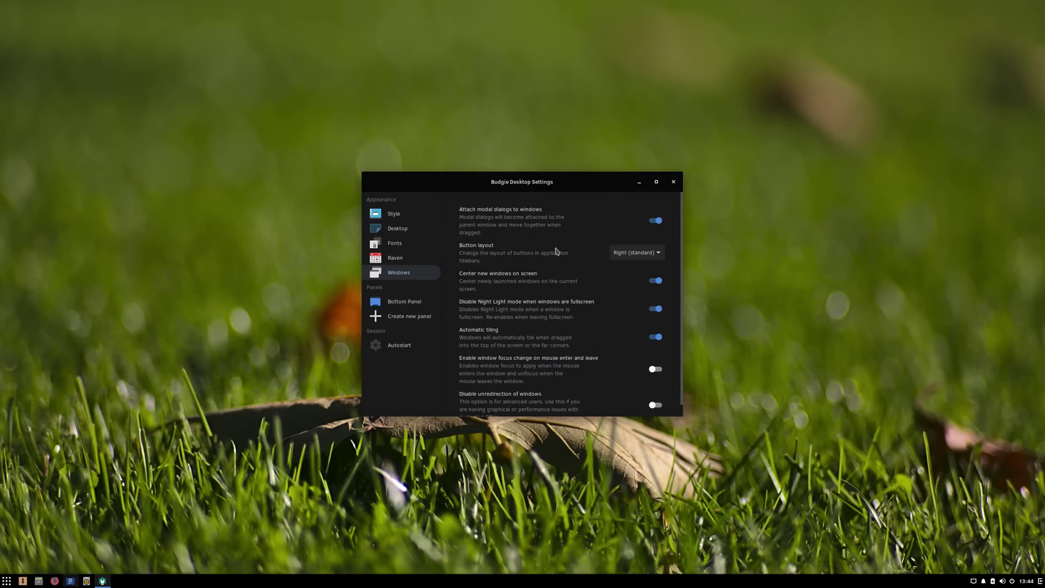
Turn on 'Disable Night Light mode when windows are fullscreen', then maximize and restore the settings window
left_click(648, 199)
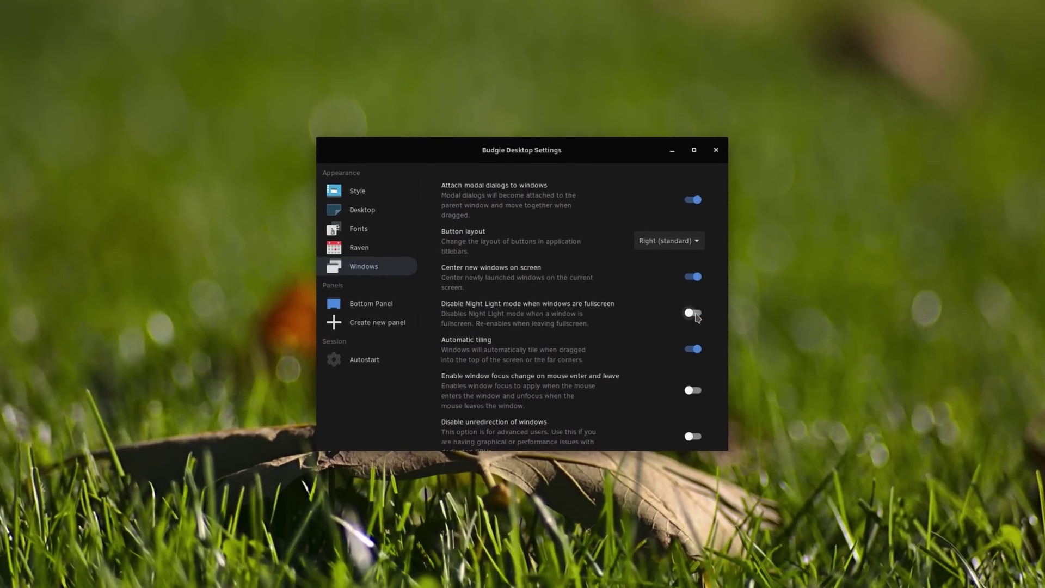
left_click(697, 315)
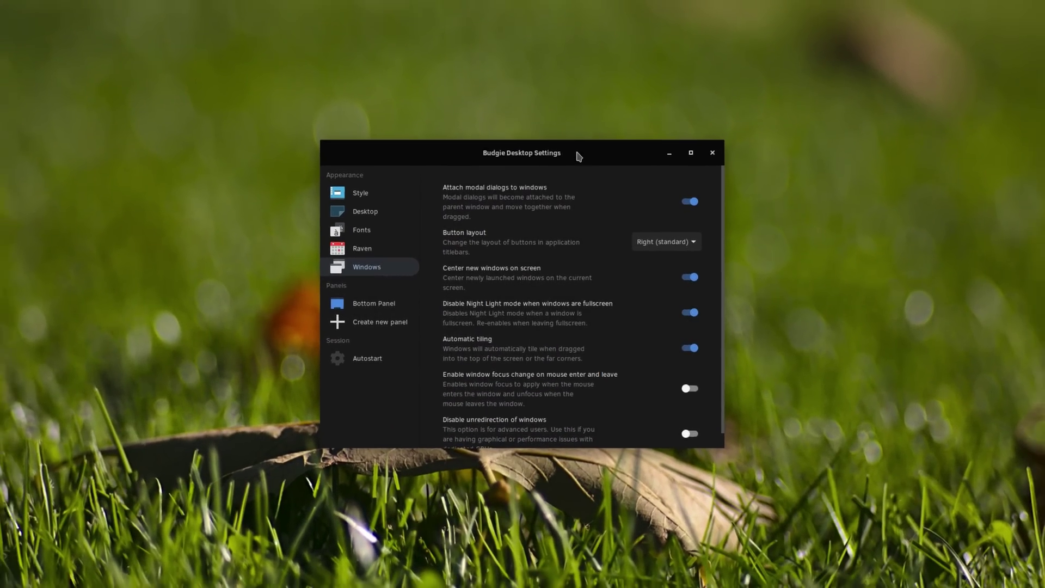
left_click_drag(576, 156, 599, 3)
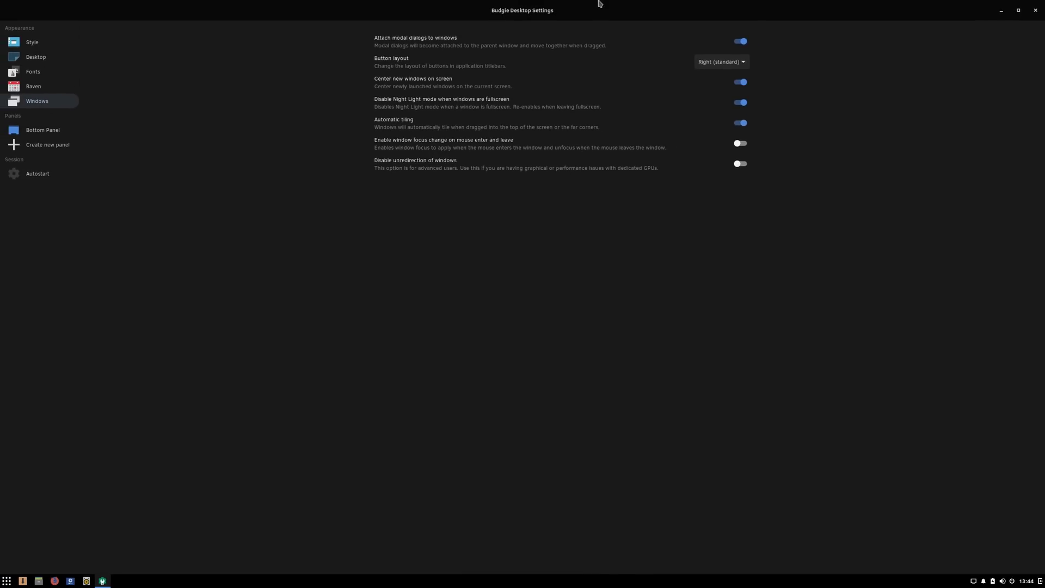
double_click(590, 7)
key("super+e")
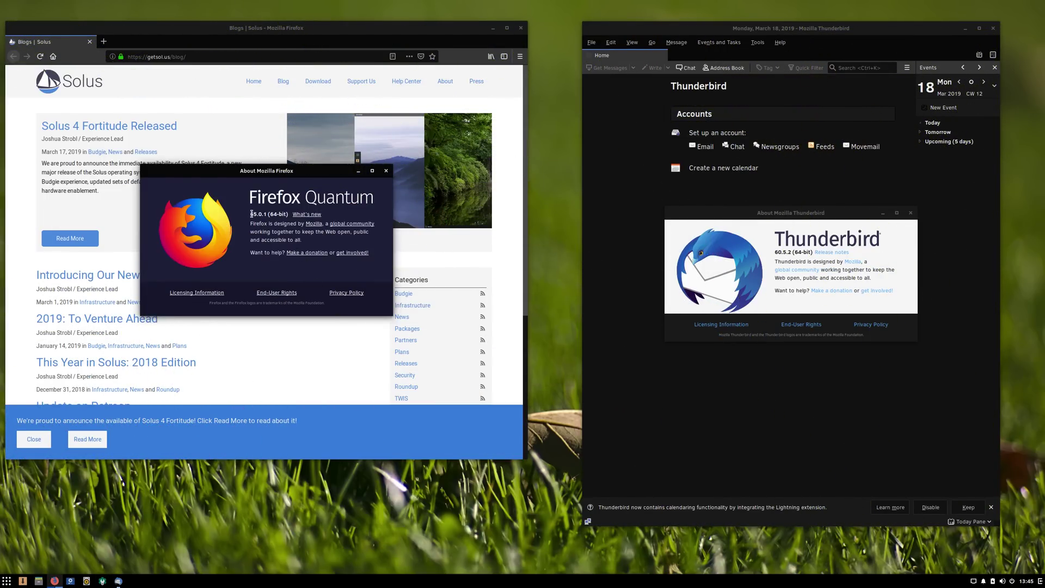
Check the Firefox and Thunderbird (60.5.2) version numbers in their About dialogs
left_click_drag(251, 213, 287, 214)
left_click_drag(776, 252, 792, 252)
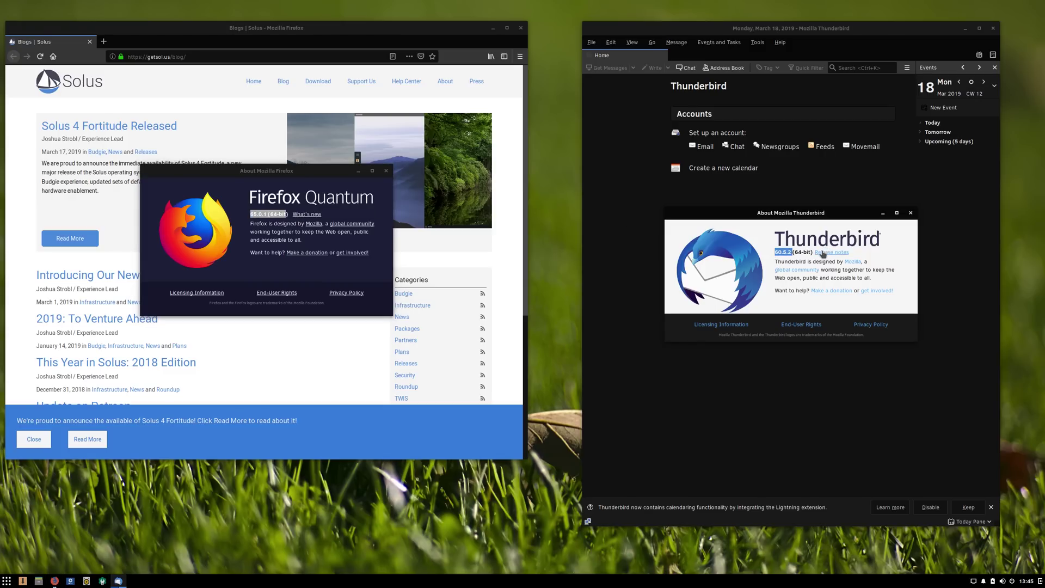
left_click(796, 252)
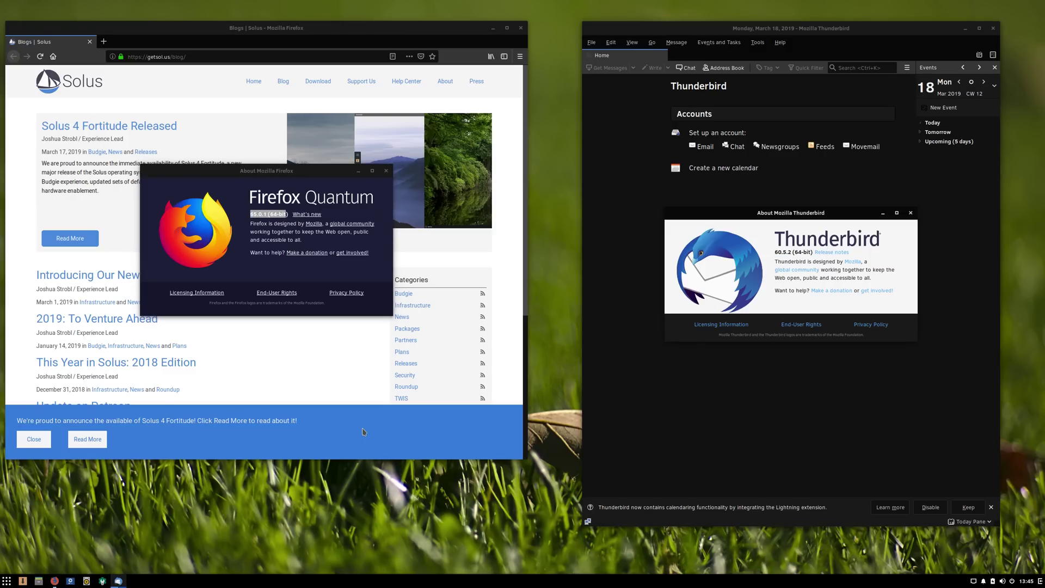
Browse the Budgie Menu categories from Office and Internet through Utilities and Other
left_click(8, 581)
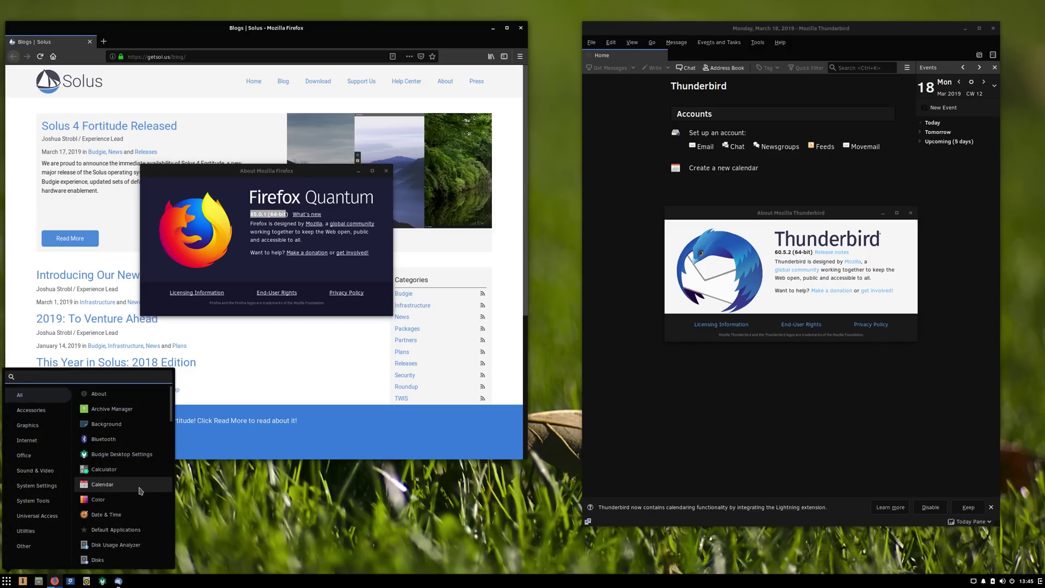
left_click(23, 455)
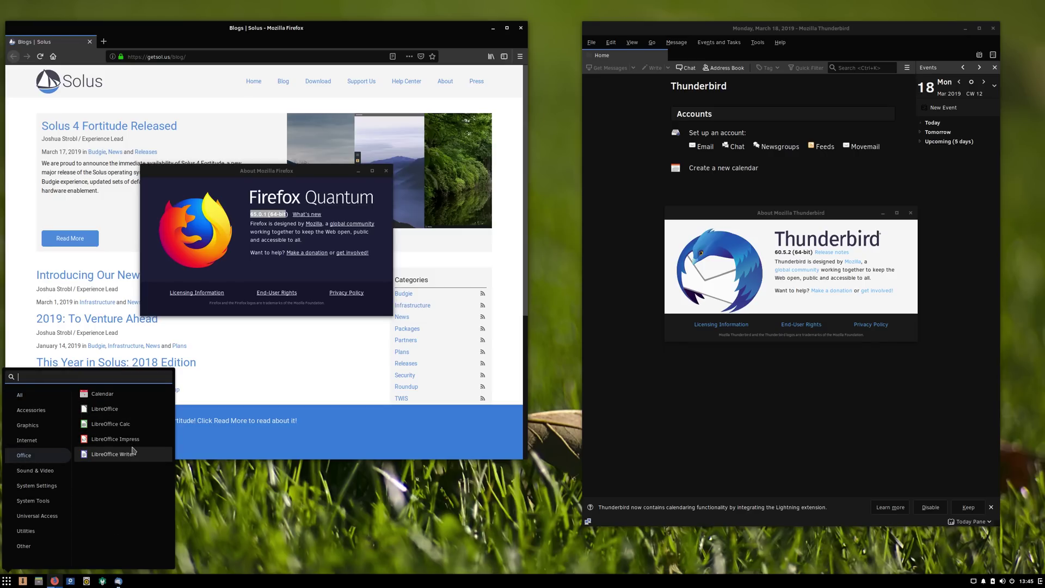
left_click(32, 426)
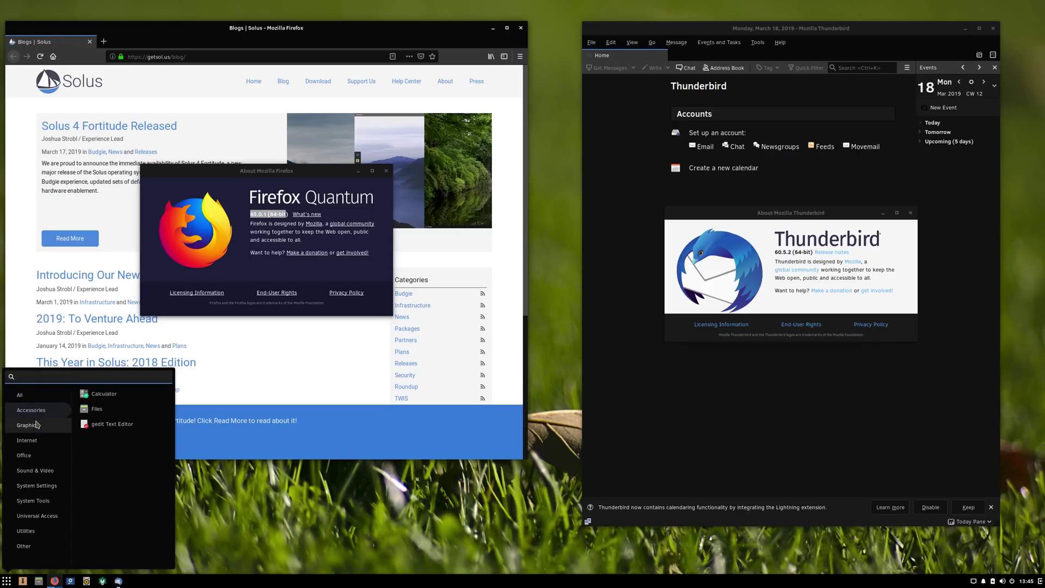
left_click(37, 456)
left_click(37, 470)
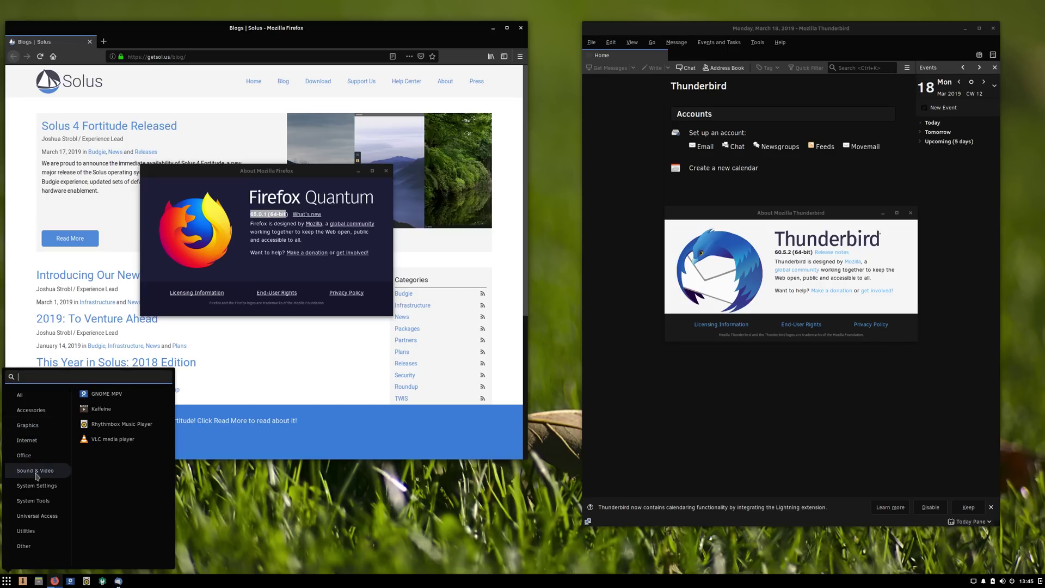
left_click(37, 486)
left_click(36, 500)
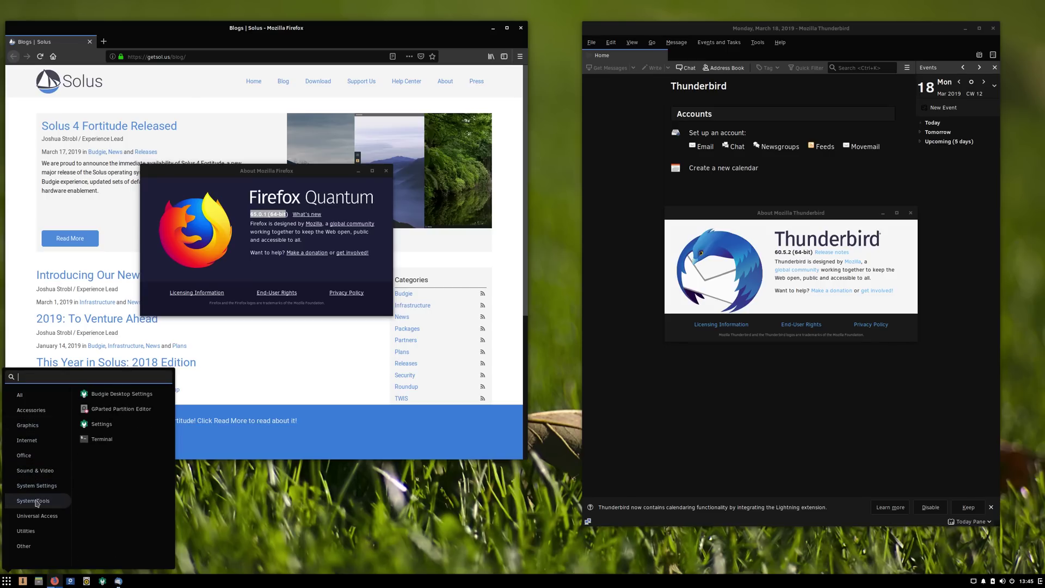
left_click(37, 517)
left_click(35, 532)
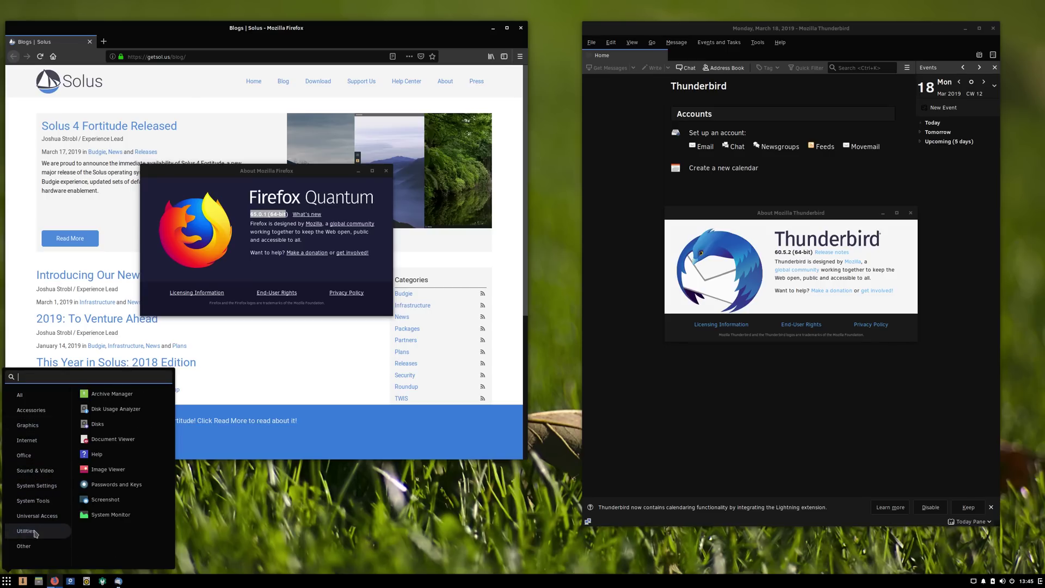
left_click(34, 547)
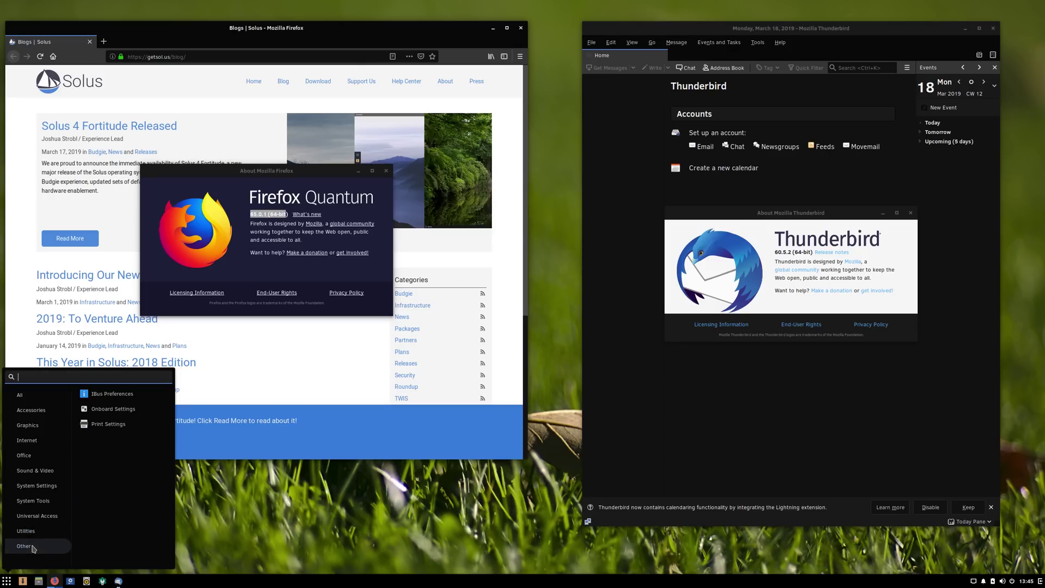
left_click(299, 370)
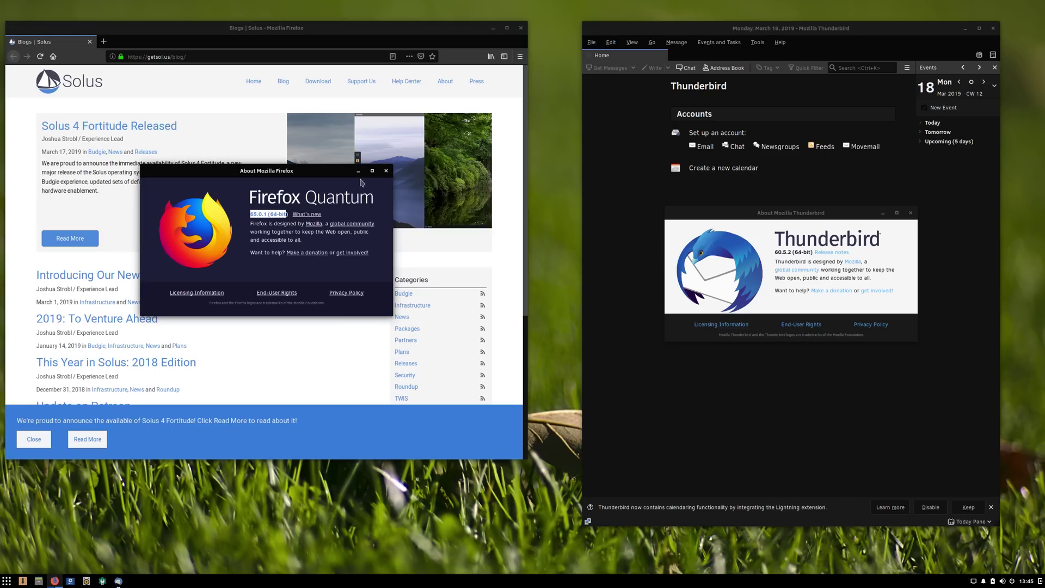
Close the Firefox About dialog and quit Thunderbird
left_click(386, 170)
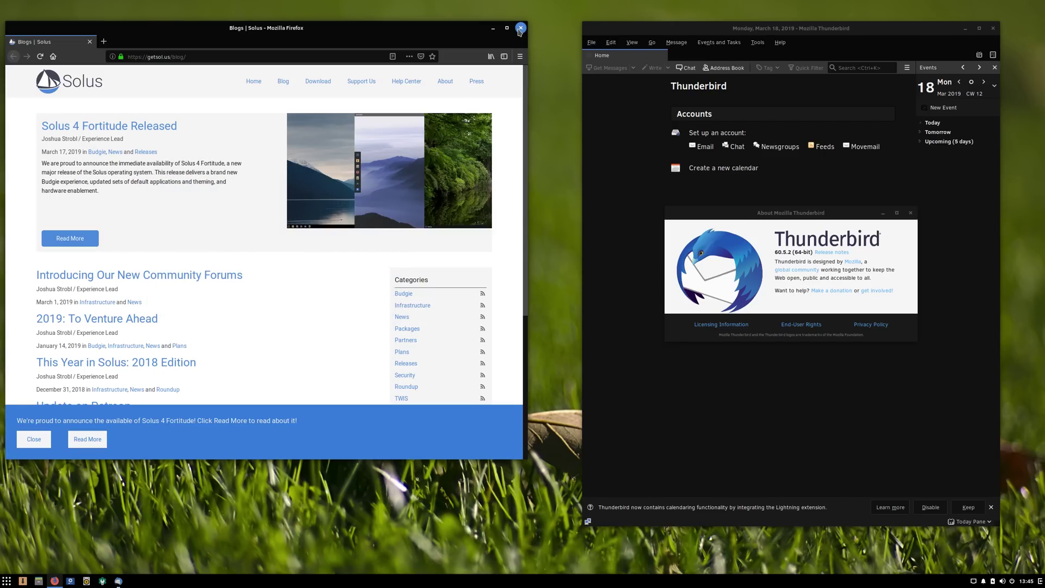
left_click(995, 29)
key("ctrl+q")
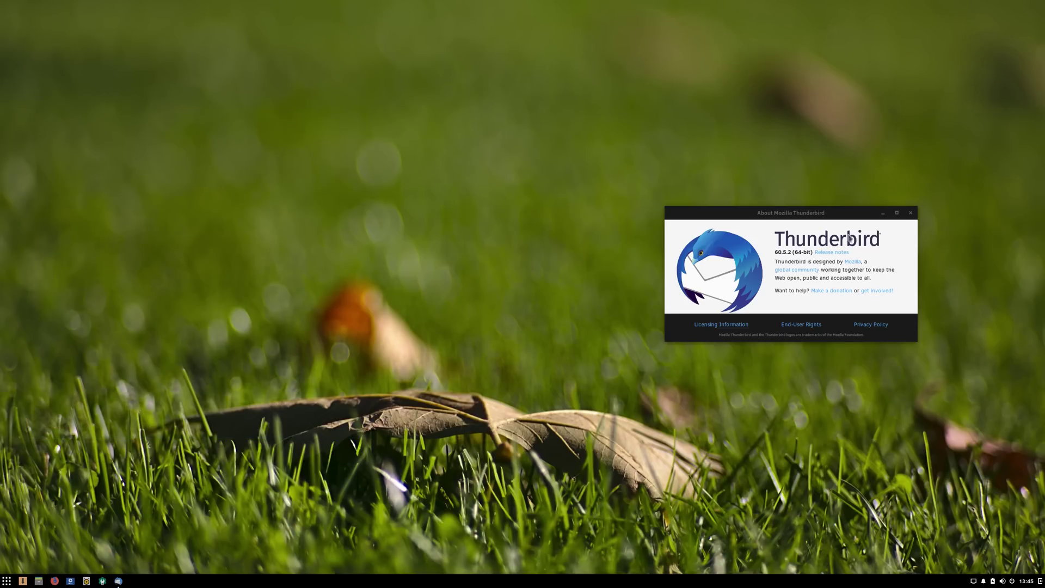
Run uname -r in a terminal, showing kernel 4.20.16-112.current
key("ctrl+alt+t")
type("uname -r")
key("Return")
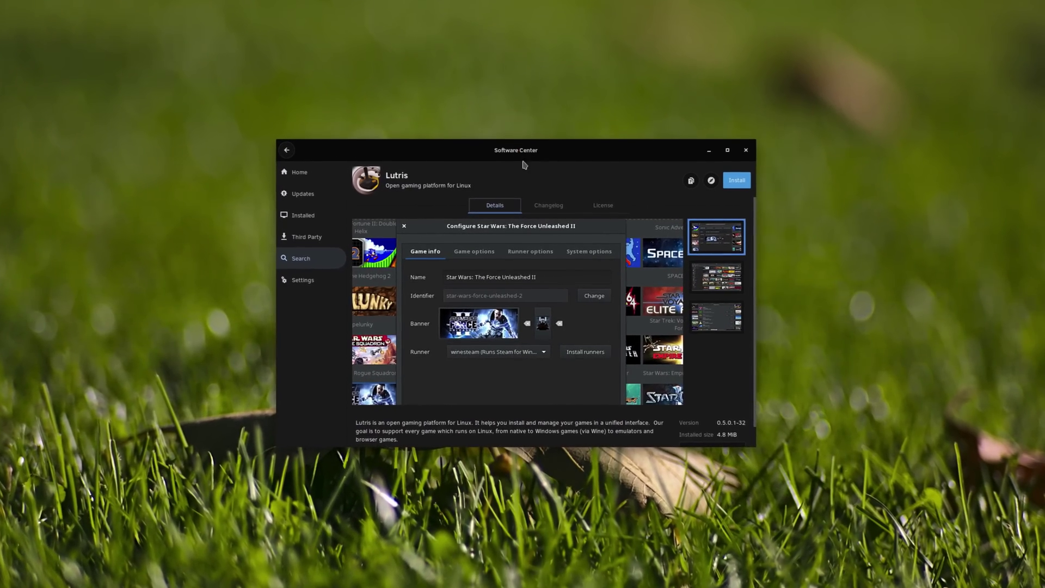
View the Lutris changelog and licence, then return to its details
left_click(550, 202)
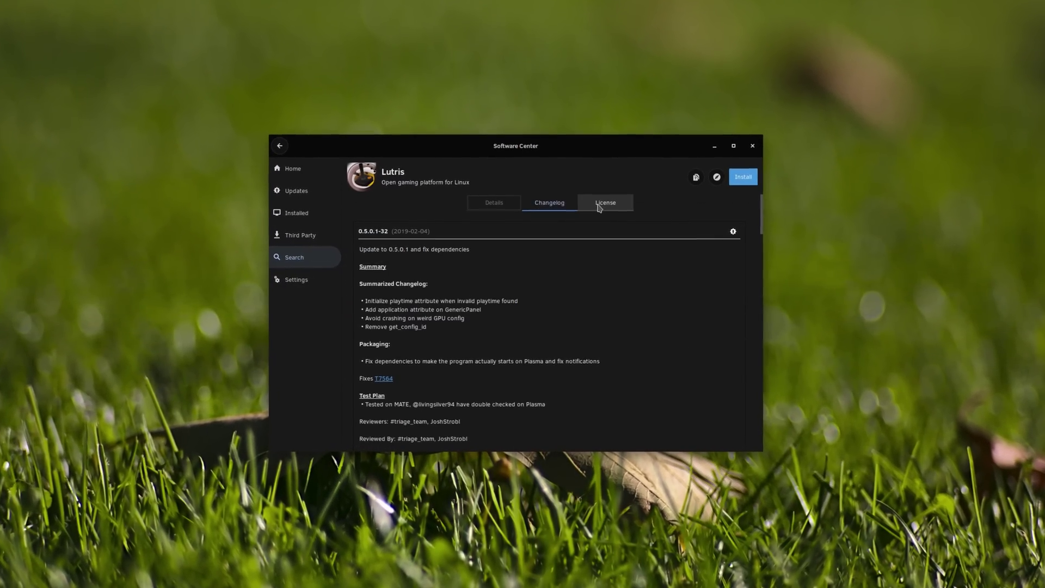
left_click(607, 201)
left_click(516, 207)
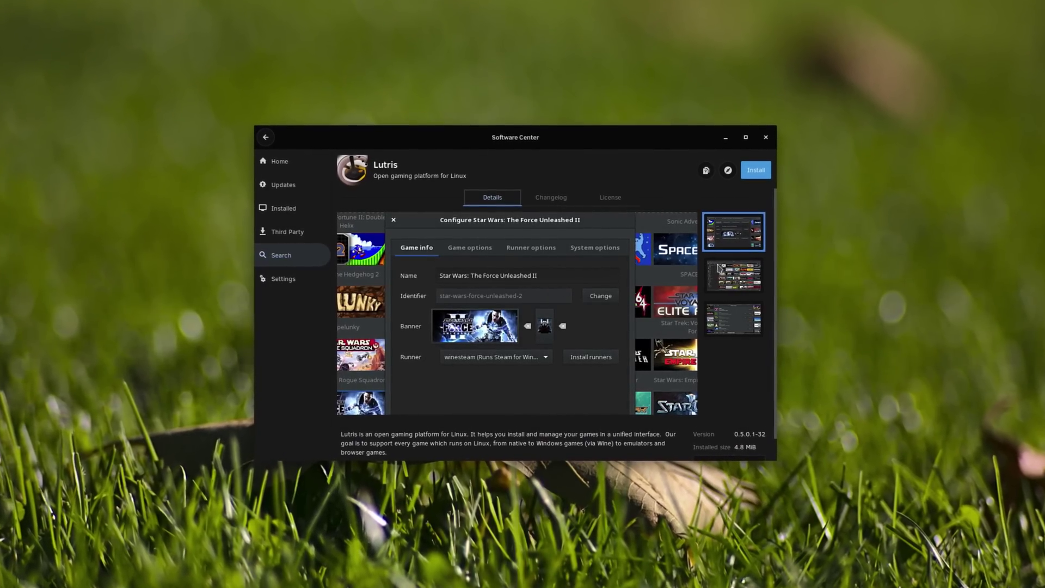
Page through the Lutris screenshots: Manage runners, games grid, then game configuration
left_click(735, 306)
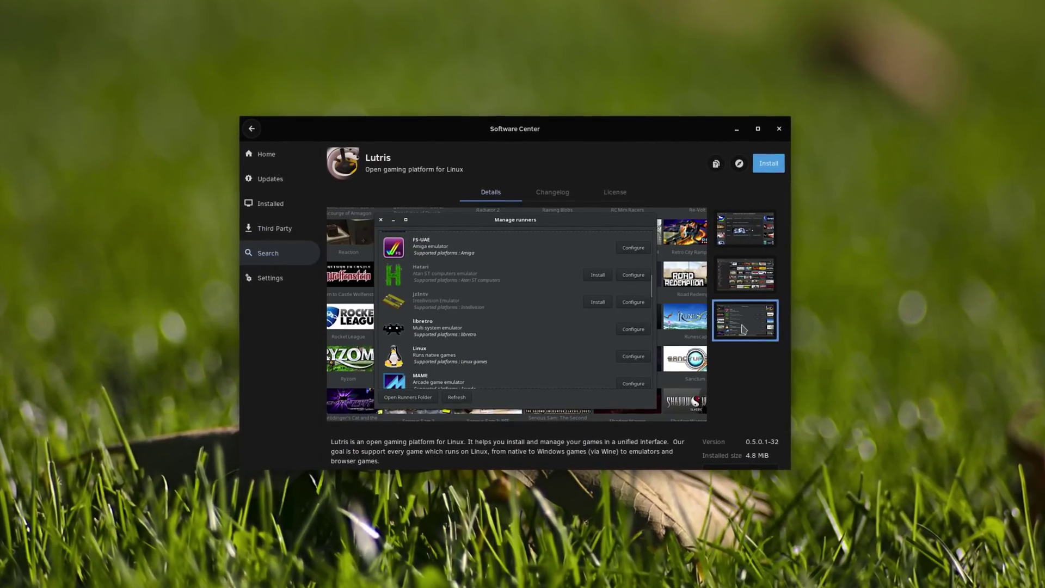
left_click(746, 275)
left_click(748, 237)
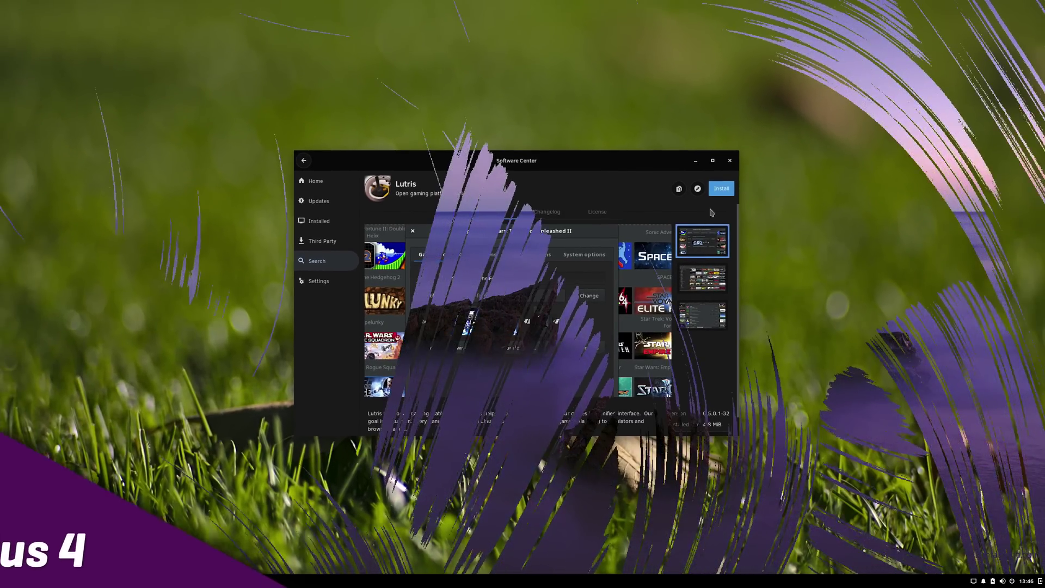
Open System Monitor via 'monit', enlarge its Resources graphs, then centre Files on Home
type("monito")
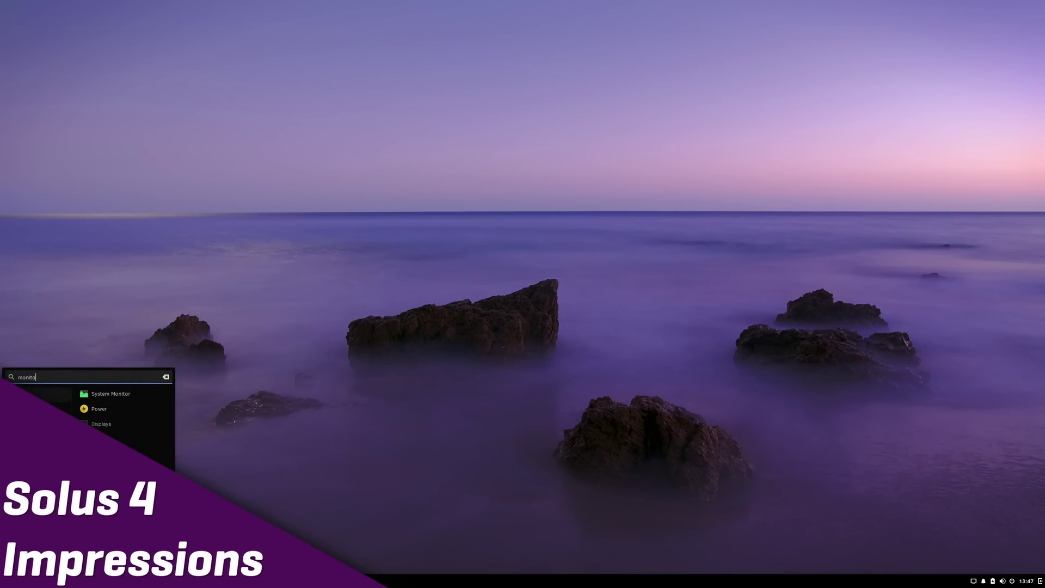
key("Return")
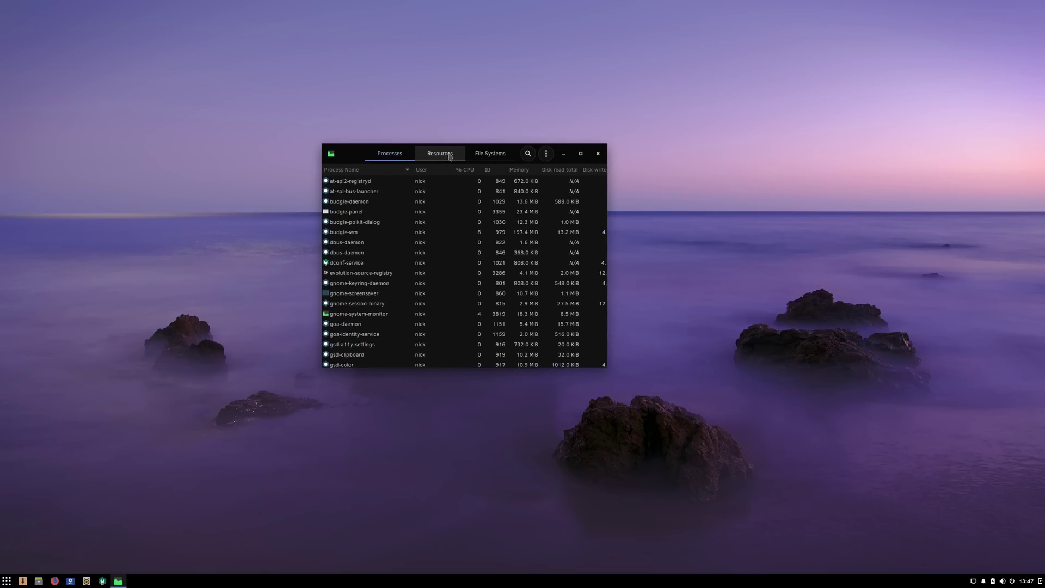
left_click(450, 156)
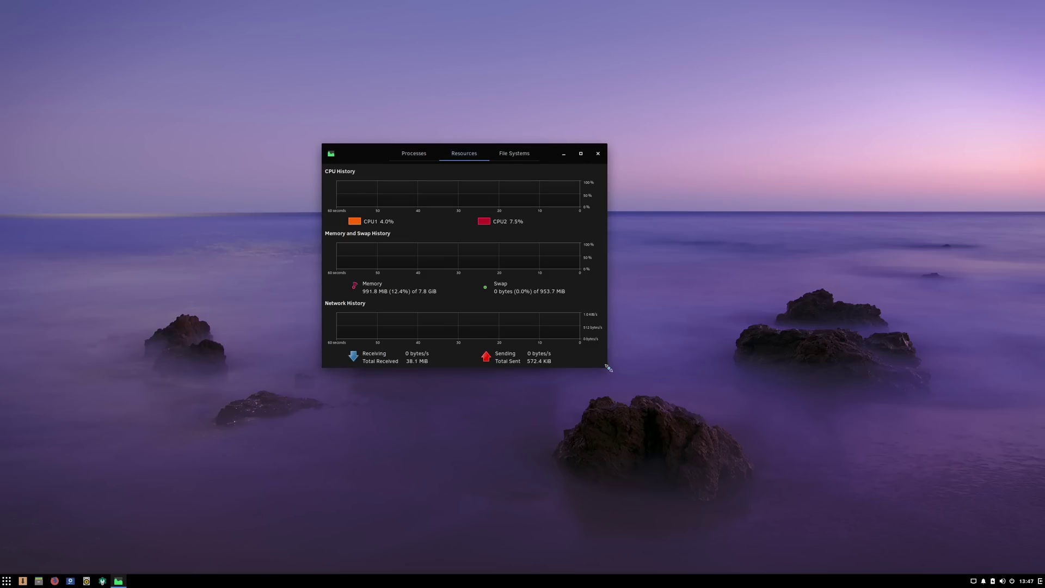
left_click_drag(608, 368, 774, 464)
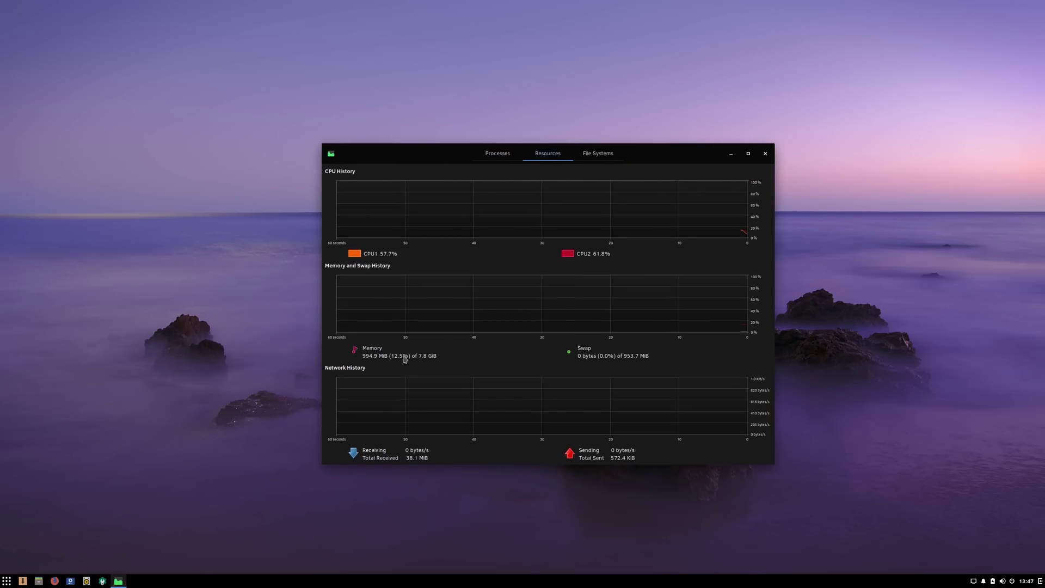
left_click(39, 581)
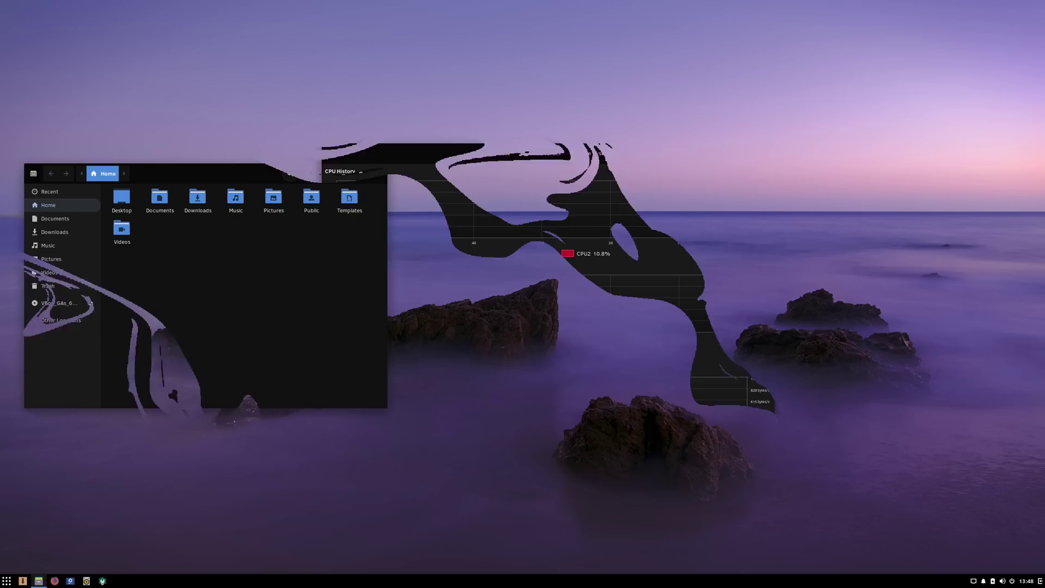
left_click_drag(205, 177, 489, 187)
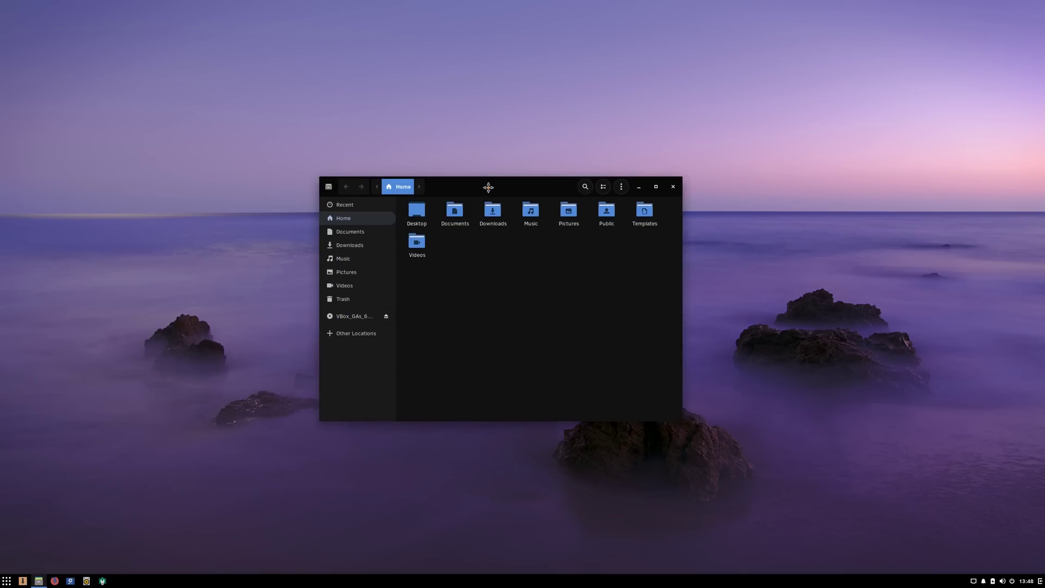
Close Files, then open and close Archive Manager
left_click(673, 186)
left_click(8, 581)
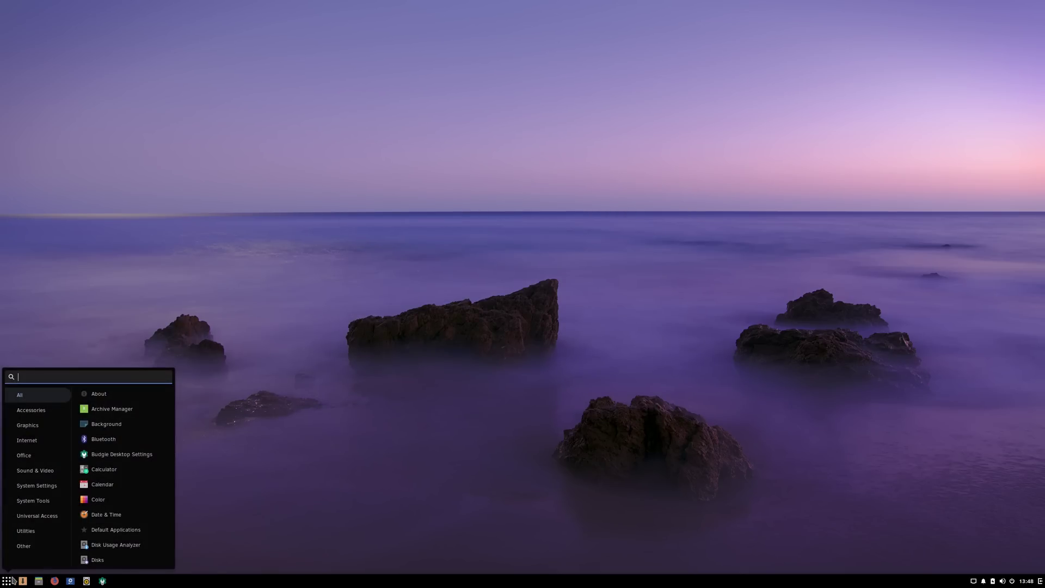
left_click(111, 406)
left_click(635, 196)
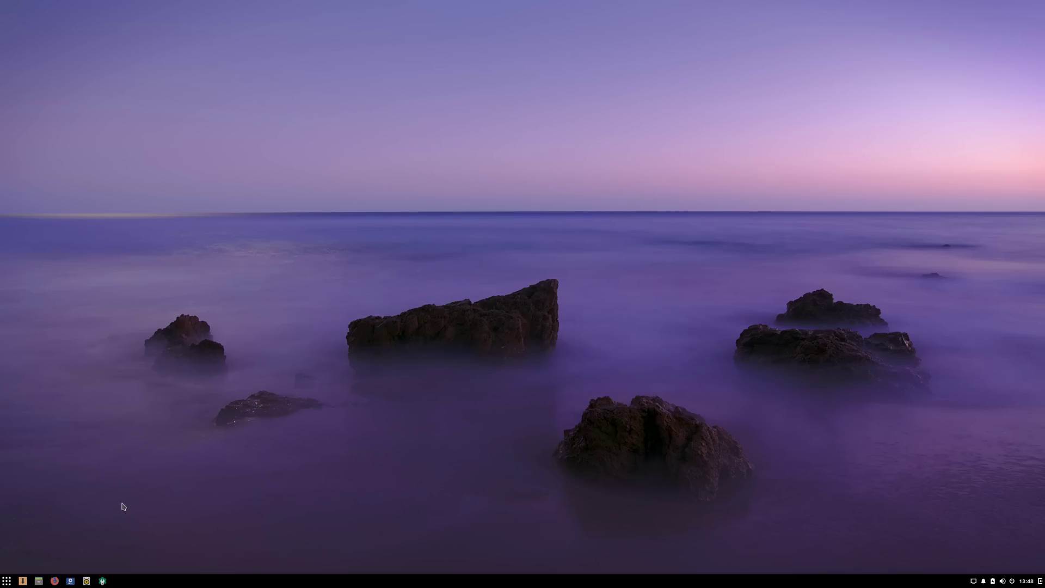
Launch Firefox, open new tabs and middle-click them closed, back to the blog
left_click(61, 581)
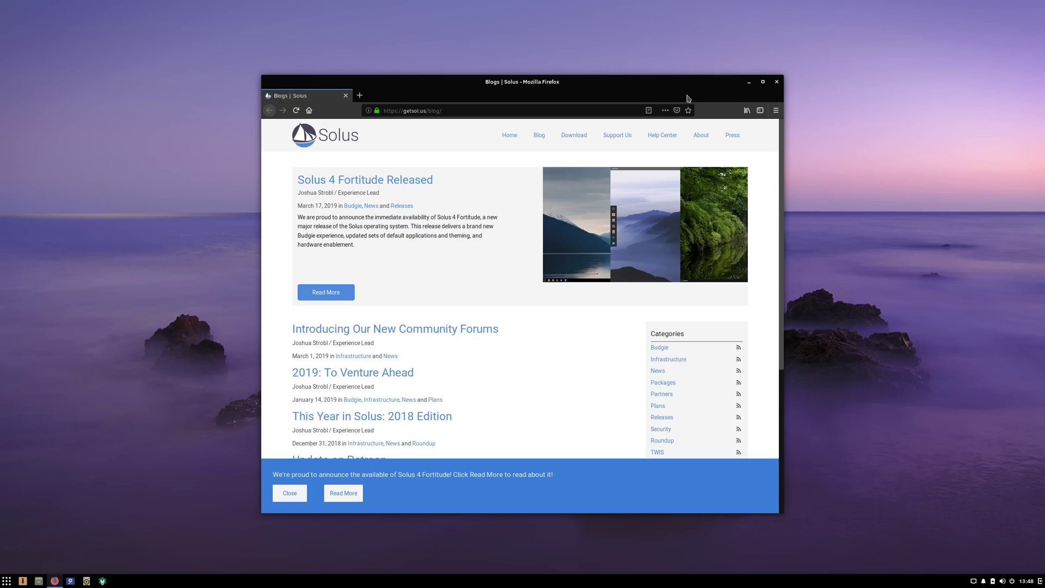
left_click(360, 95)
left_click(452, 96)
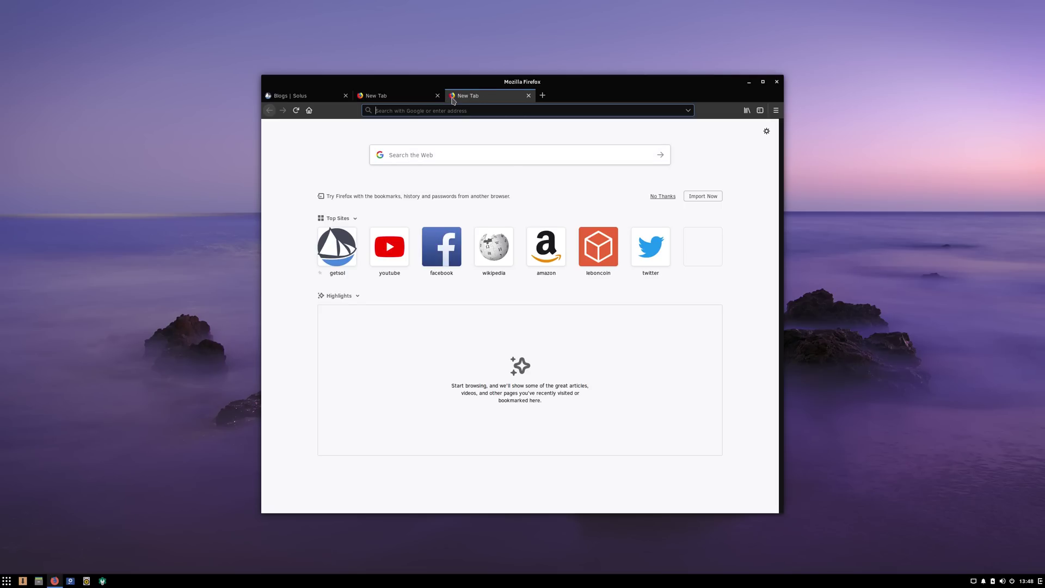
middle_click(452, 98)
middle_click(363, 98)
left_click(361, 96)
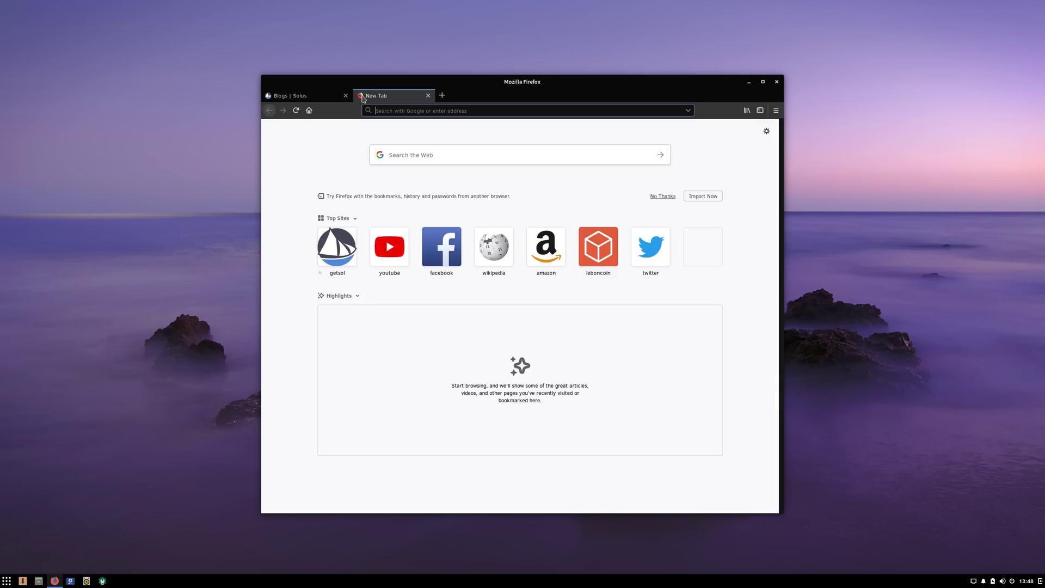
middle_click(435, 99)
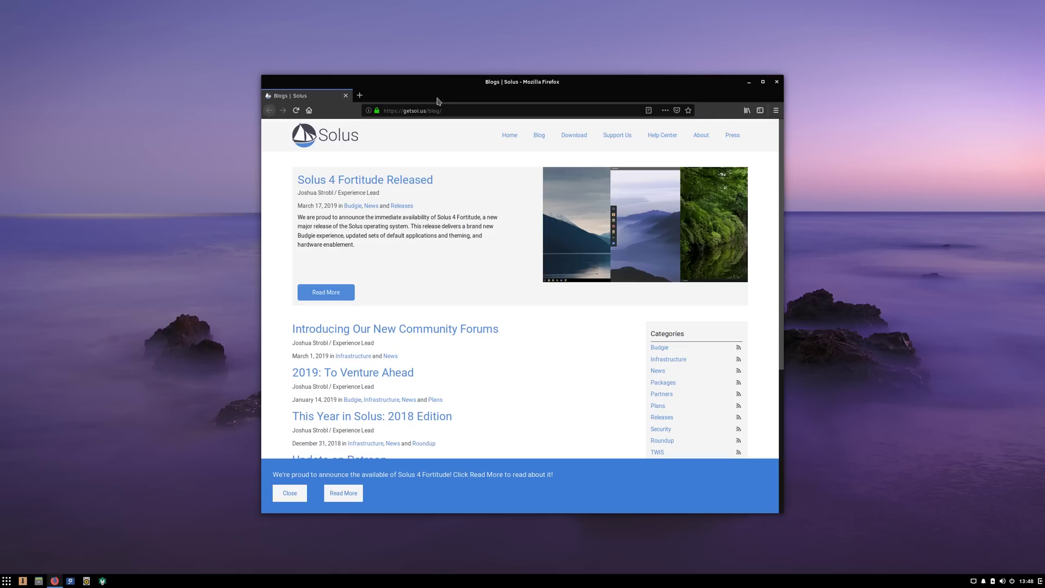
Look at Firefox's Library submenu in the hamburger menu, then go back
left_click(777, 111)
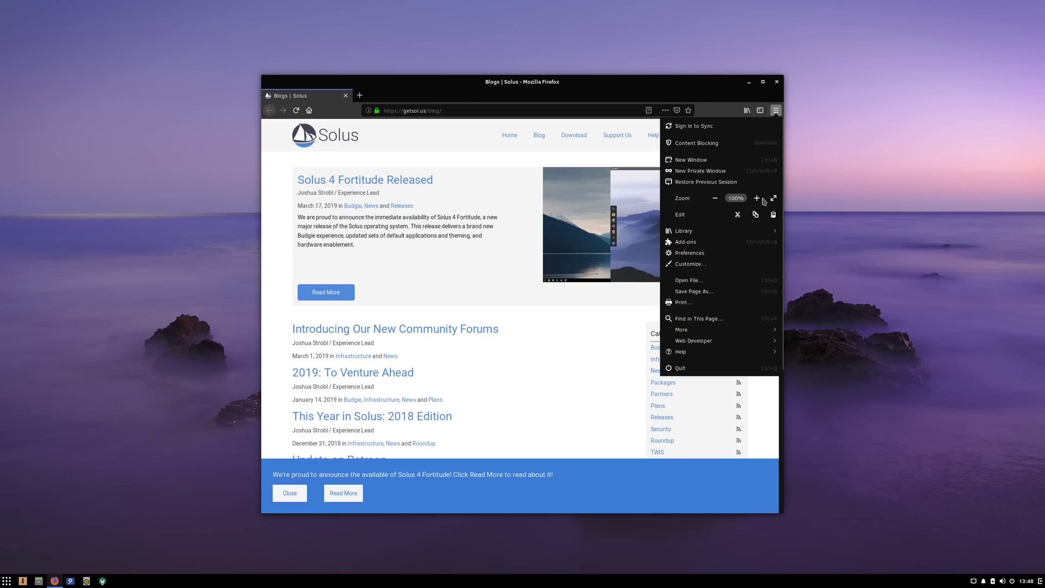
left_click(699, 232)
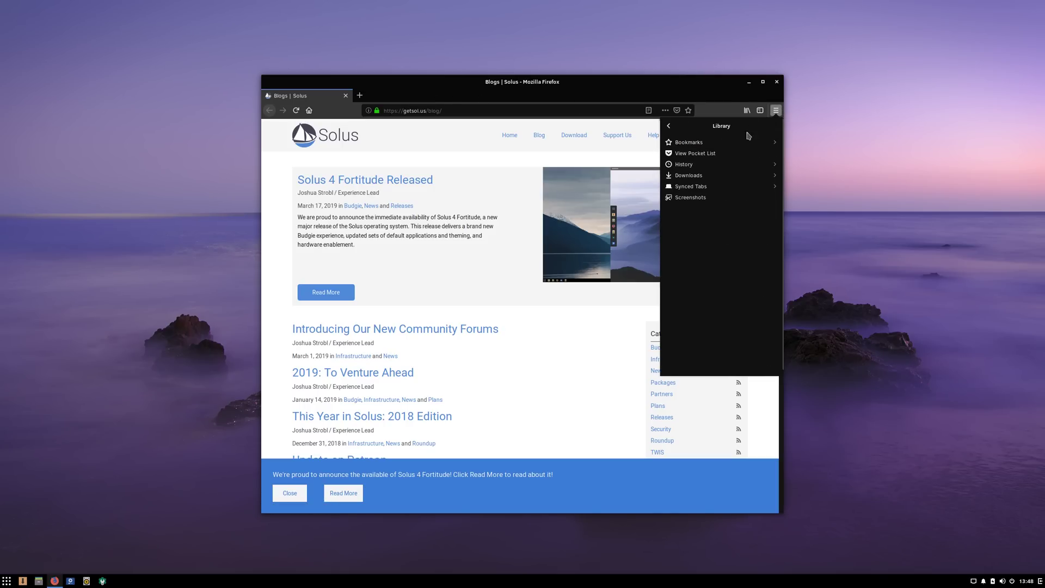
left_click(669, 126)
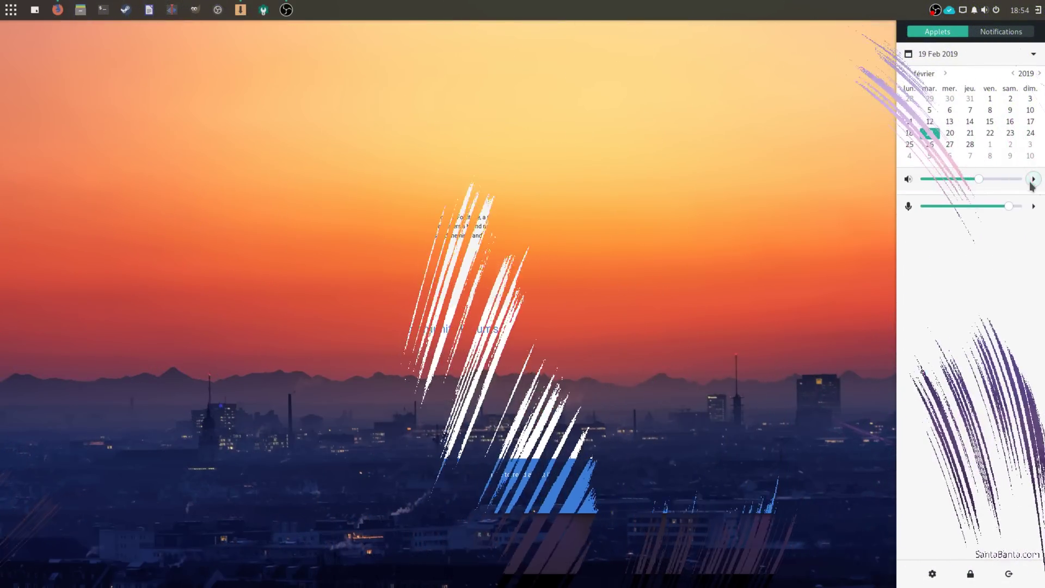
In Raven, switch between sound output devices, per-app volumes and microphone devices
left_click(1012, 291)
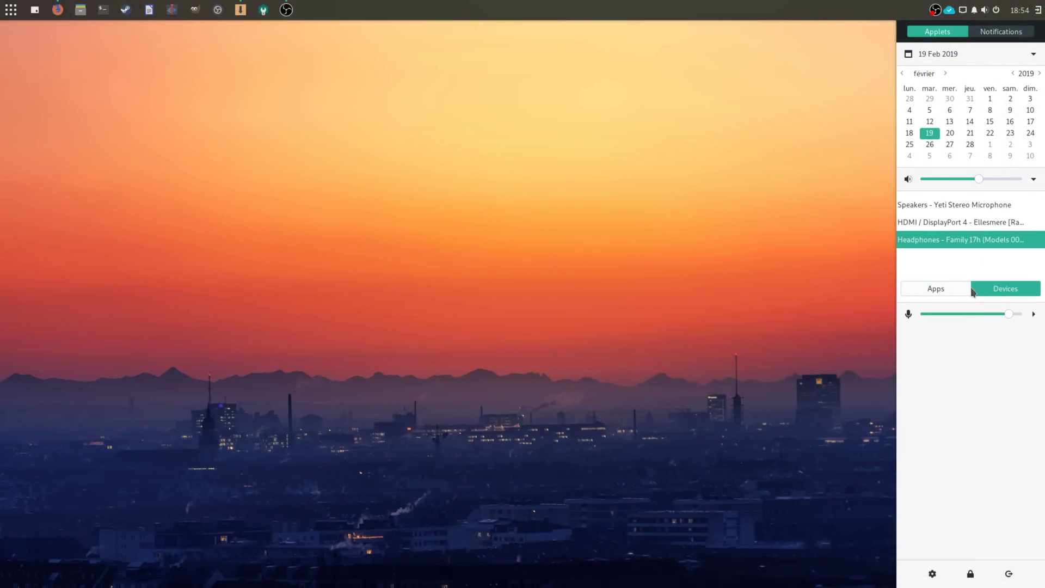
left_click(932, 290)
left_click(1033, 315)
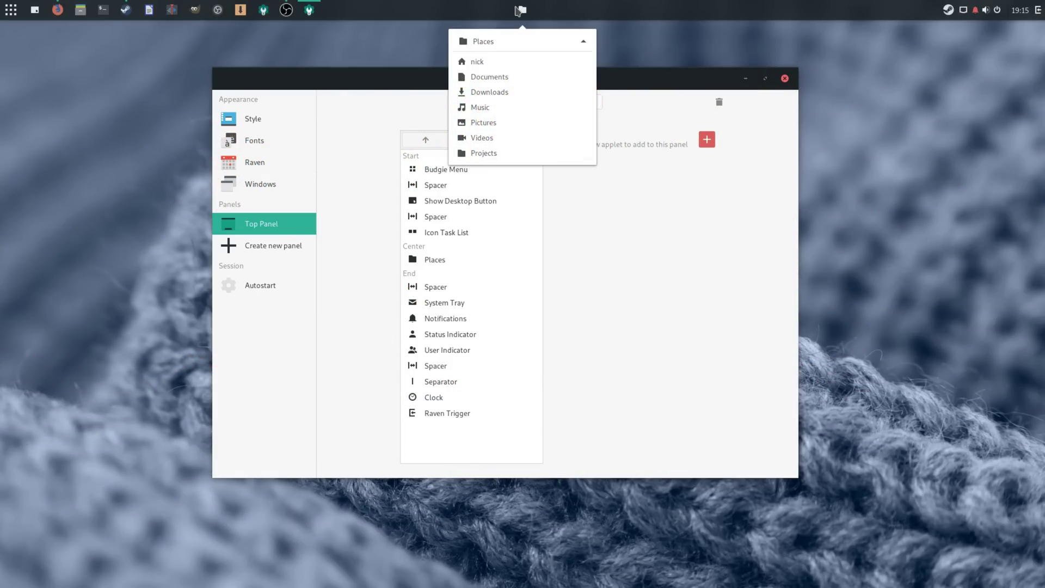
Add the Window Previews applet to the top panel and check the HotCorners settings
left_click(594, 196)
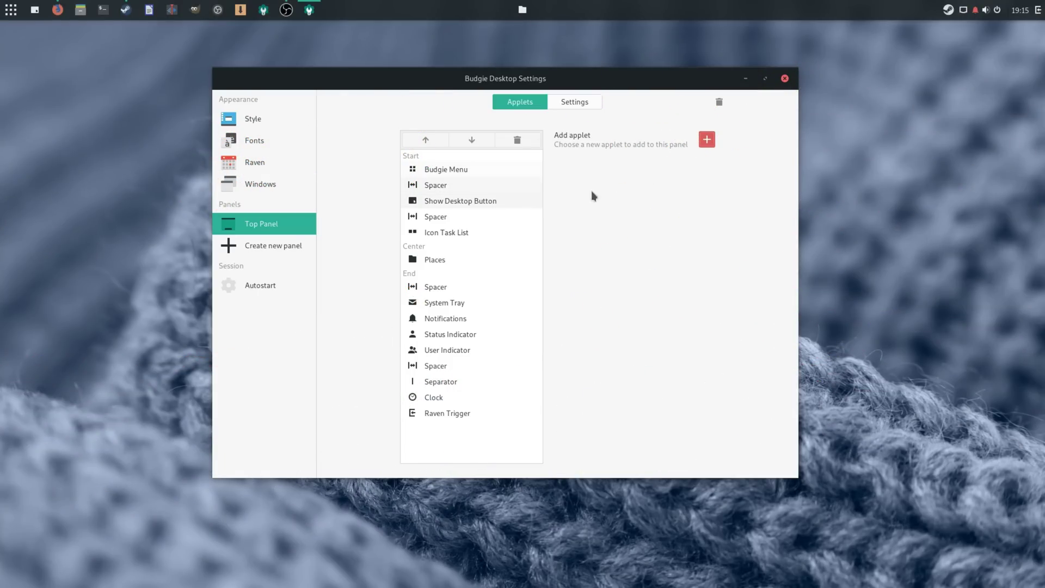
left_click(707, 139)
scroll(447, 308, "down", 5)
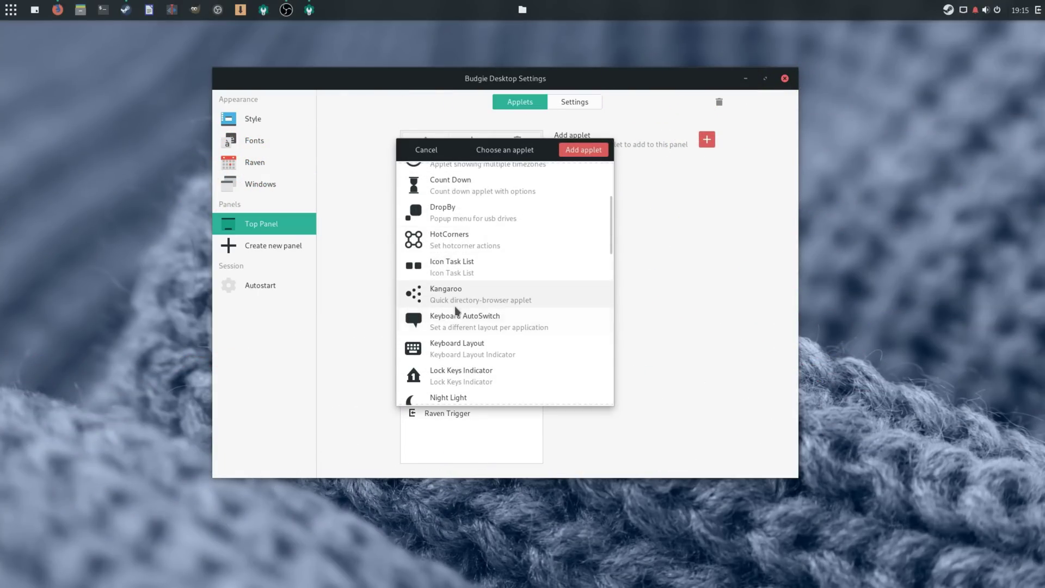
scroll(460, 318, "down", 10)
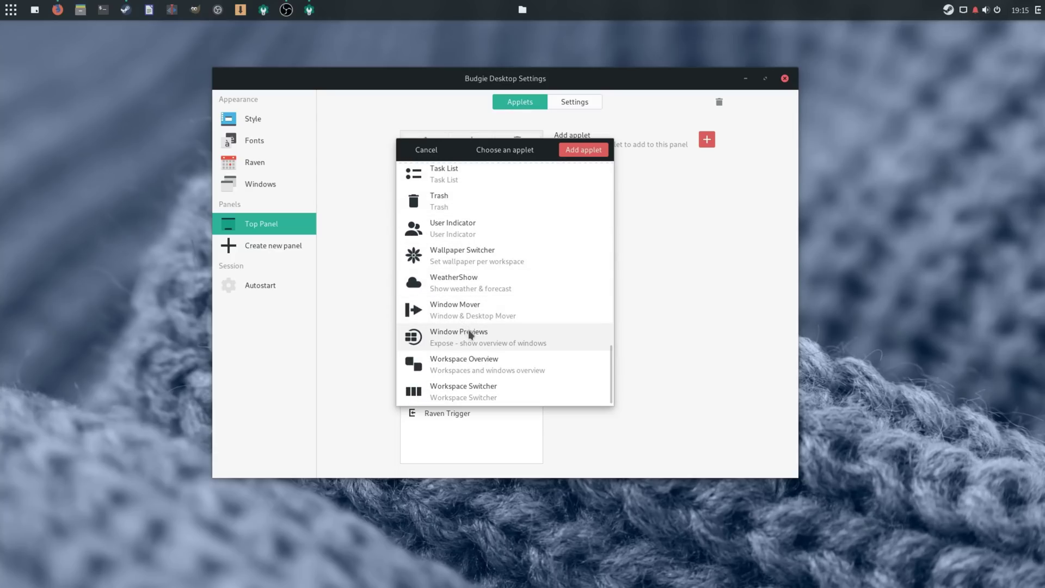
left_click(467, 365)
left_click(583, 150)
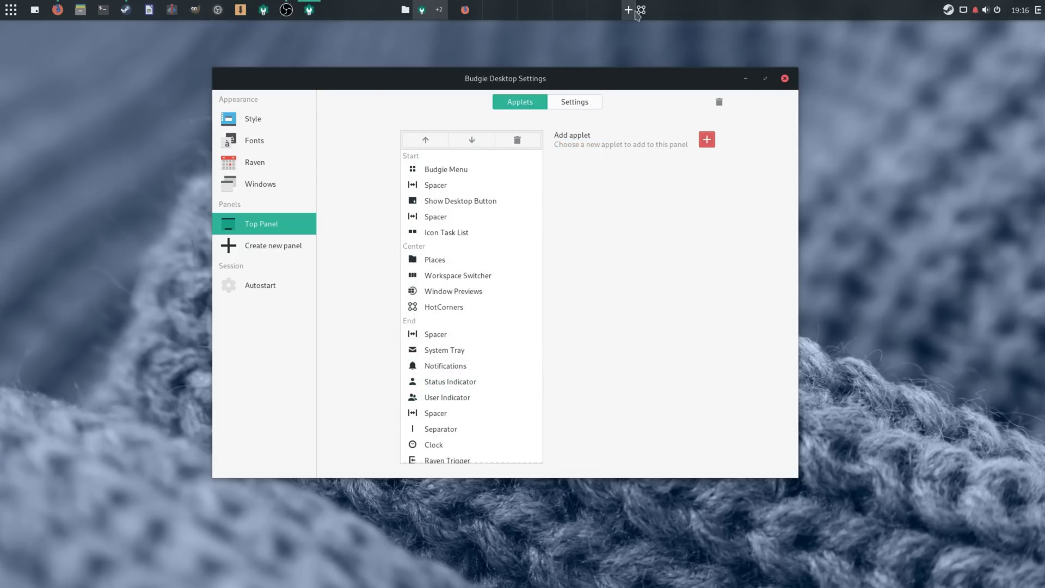
left_click(641, 12)
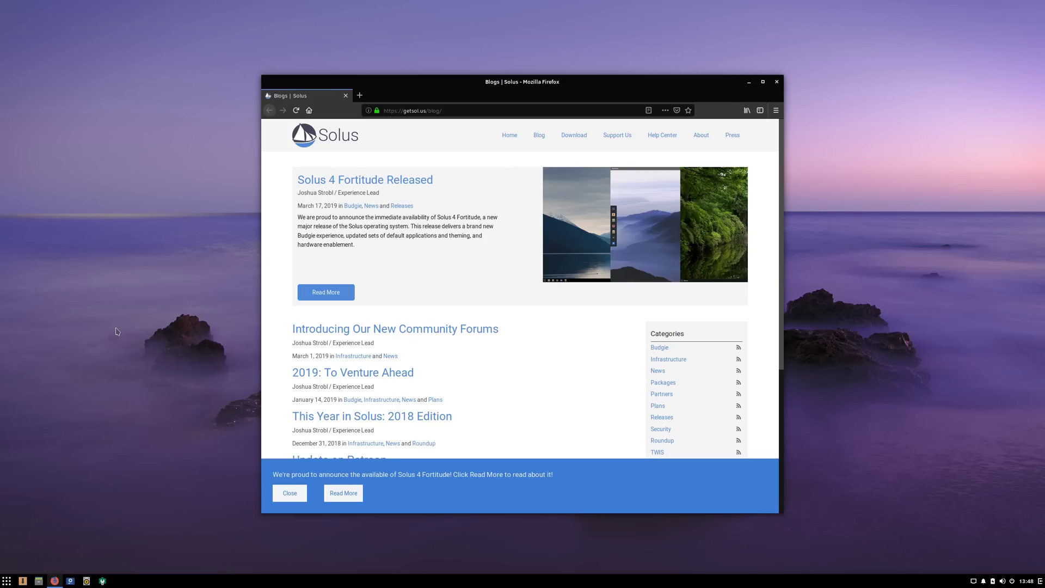
Hide Firefox and view Software Center's updates and installed packages lists
left_click(777, 82)
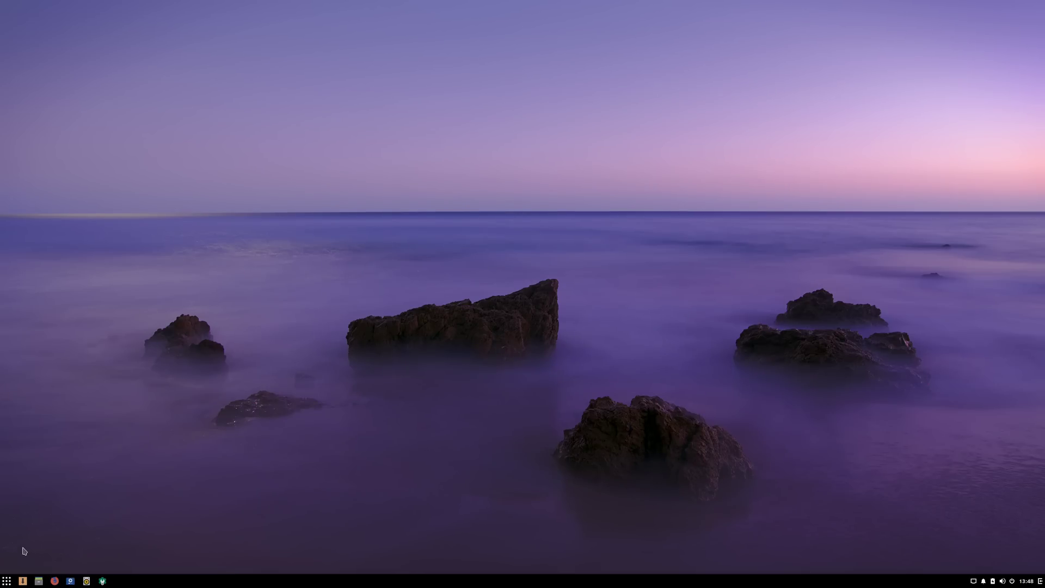
left_click(39, 581)
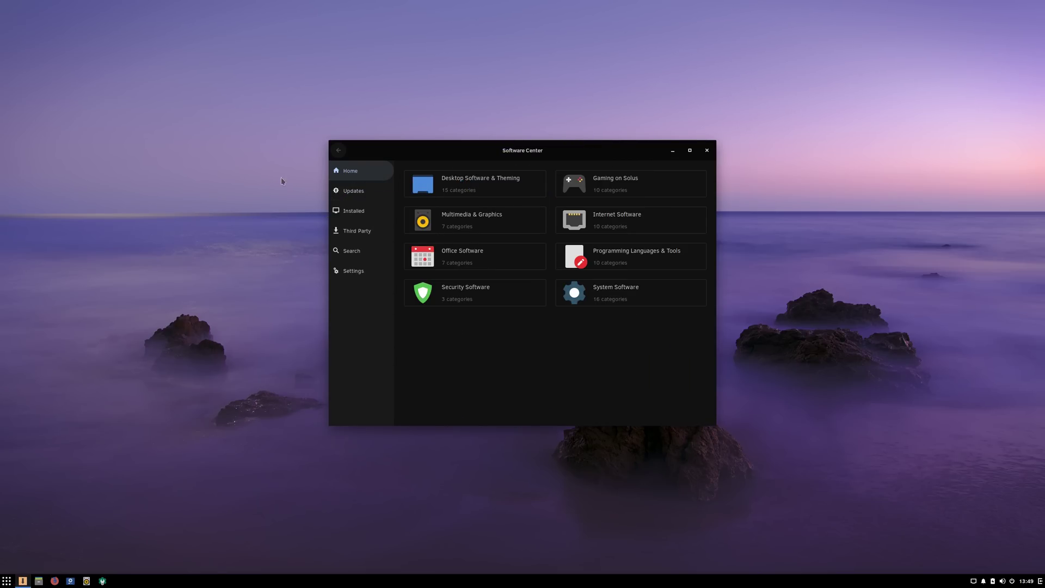
left_click(348, 191)
left_click(354, 212)
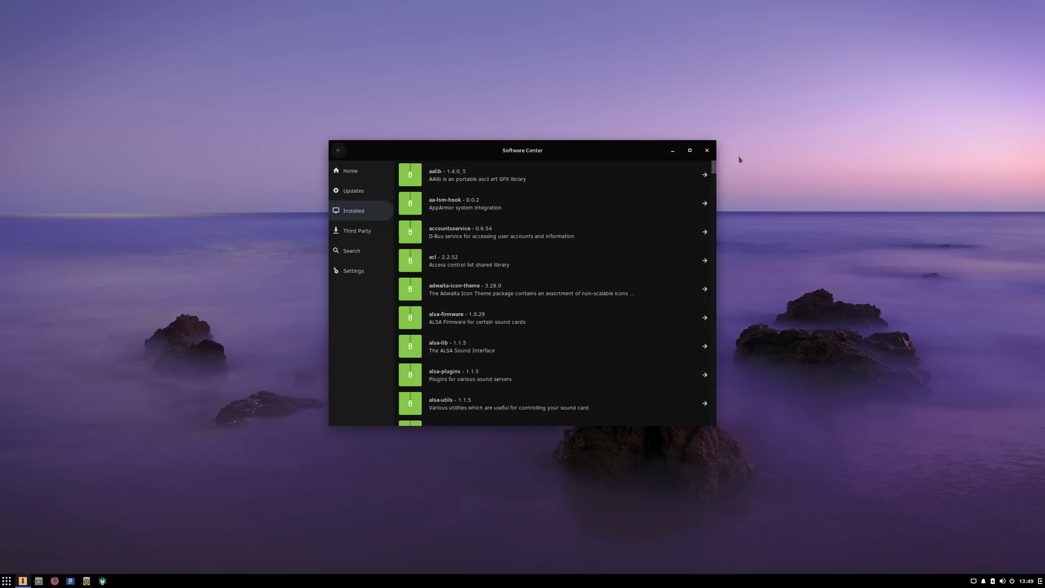
left_click_drag(715, 170, 714, 276)
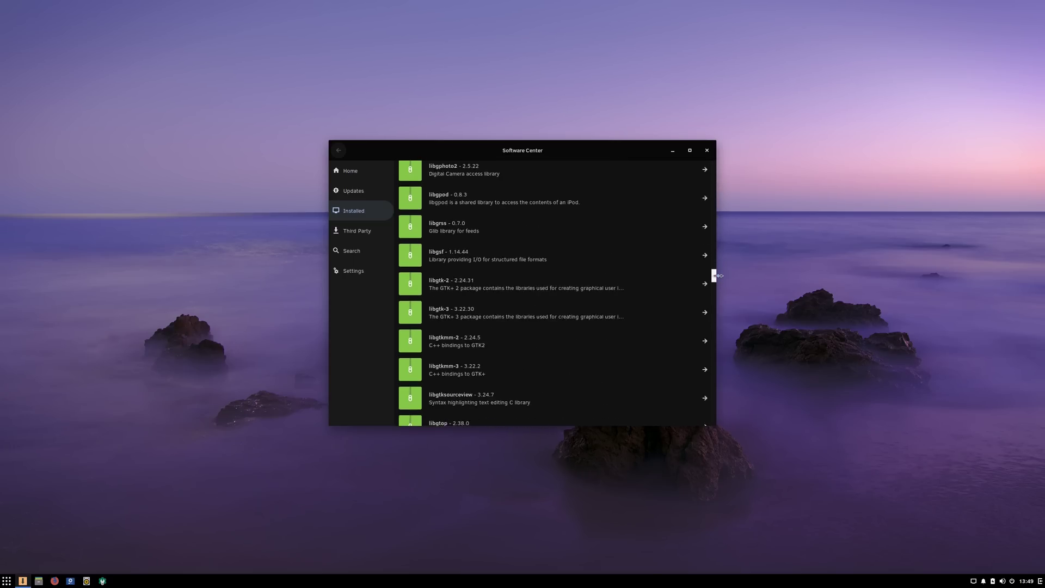
Search for kdenlive, then gimp, and clear the query box
left_click(382, 252)
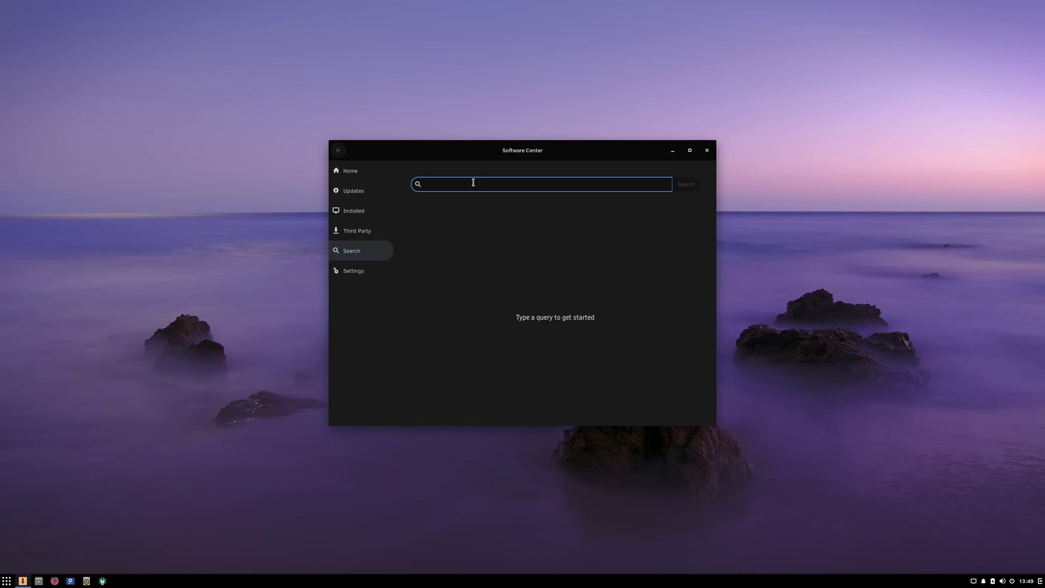
type("kdenlive")
key("Return")
double_click(446, 186)
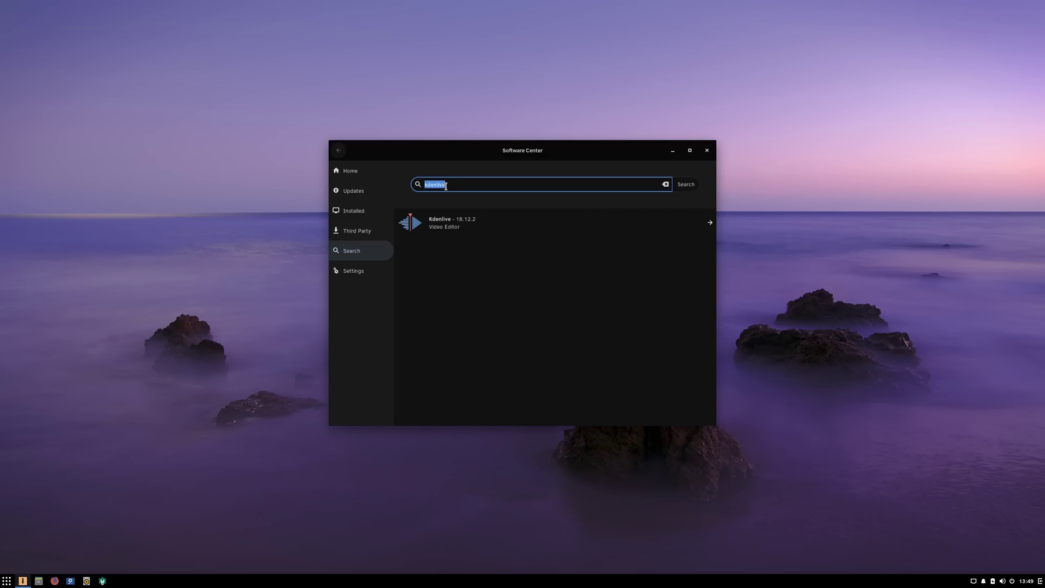
type("gimp")
key("Return")
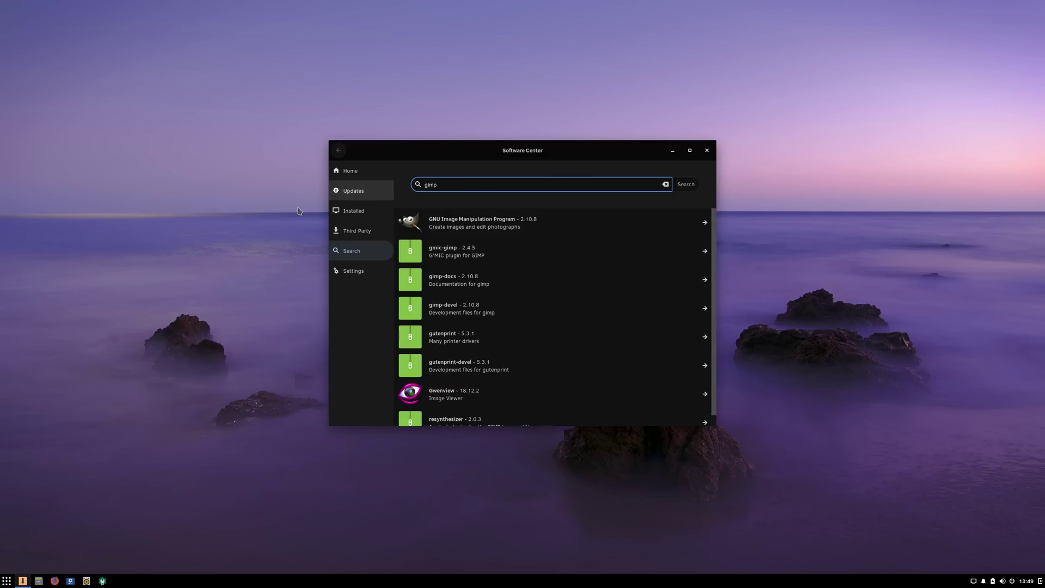
scroll(572, 216, "down", 1)
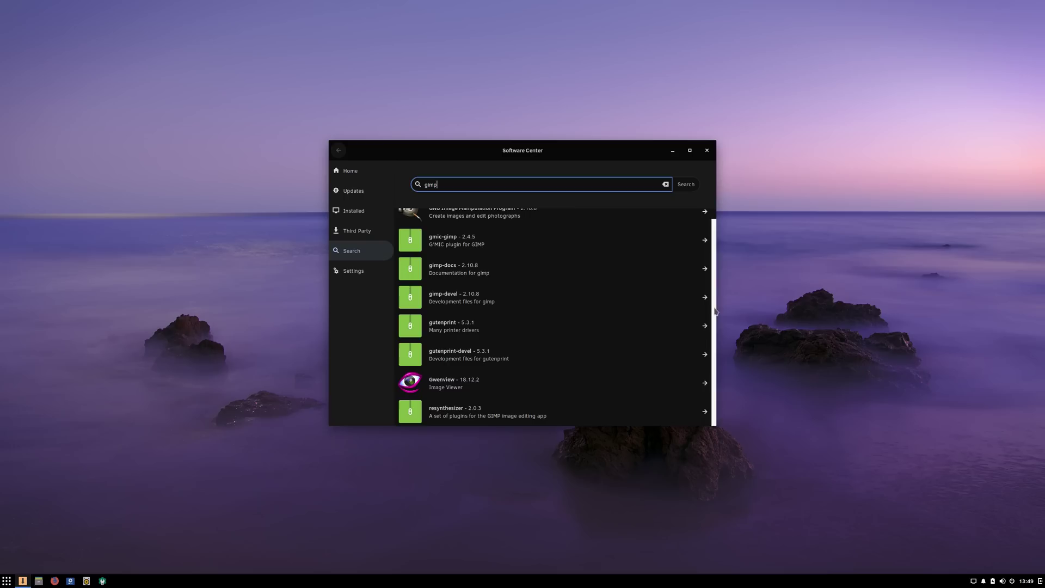
key("BackSpace")
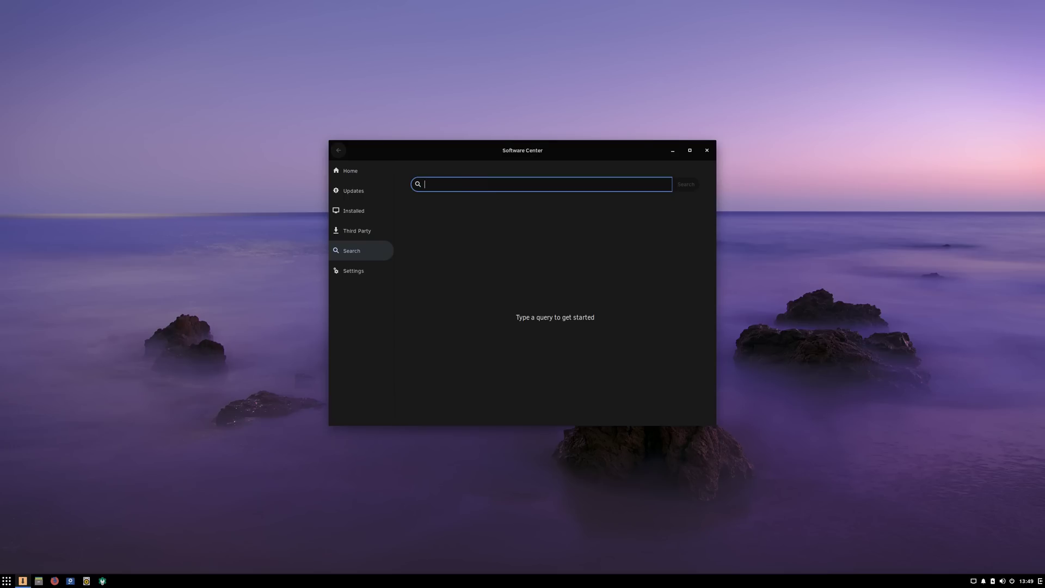
Scroll the full Third Party app list, return Home, then show the workspace overview
left_click(375, 229)
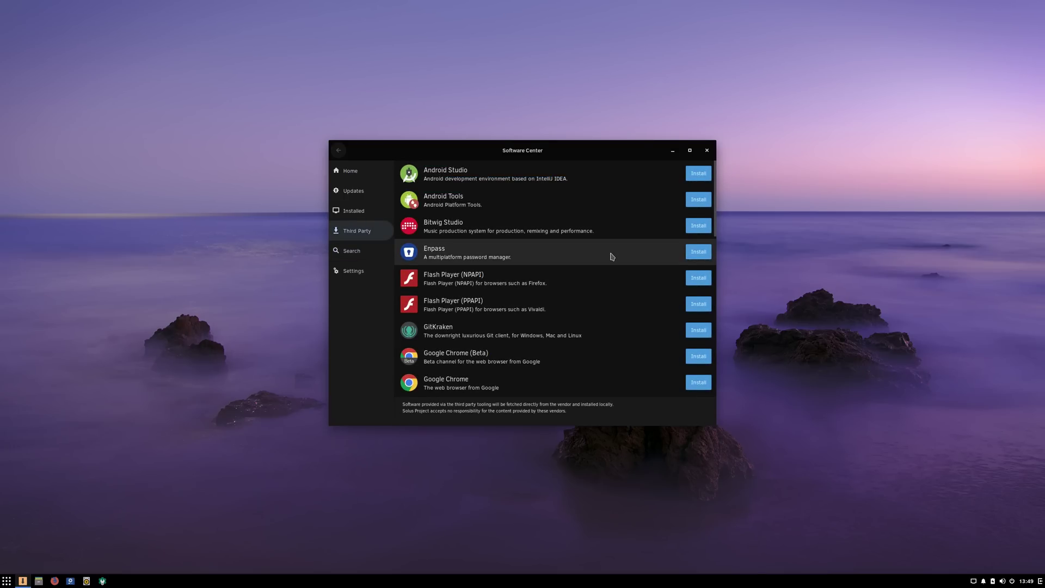
scroll(612, 257, "down", 4)
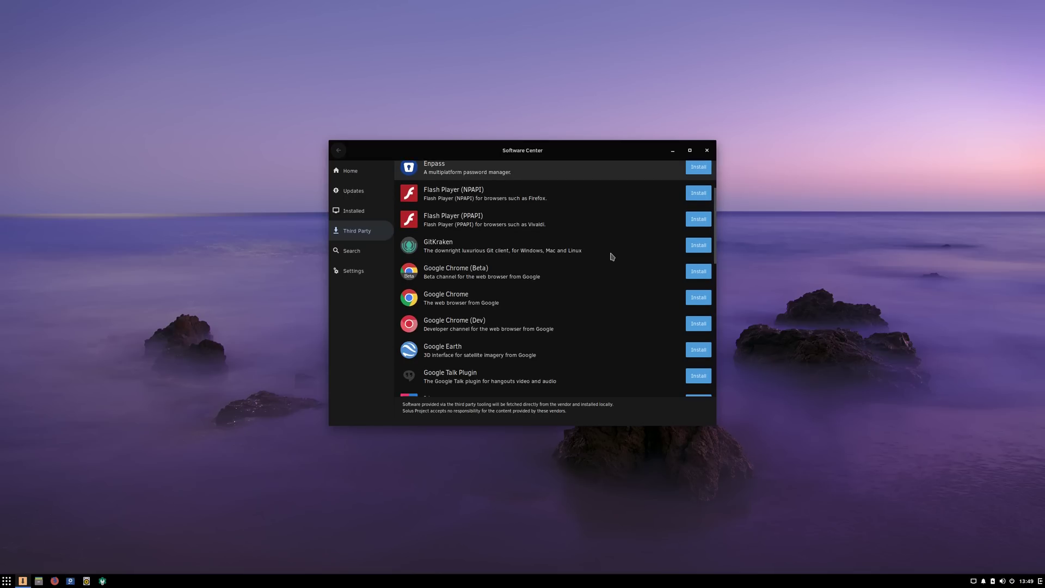
scroll(612, 257, "down", 5)
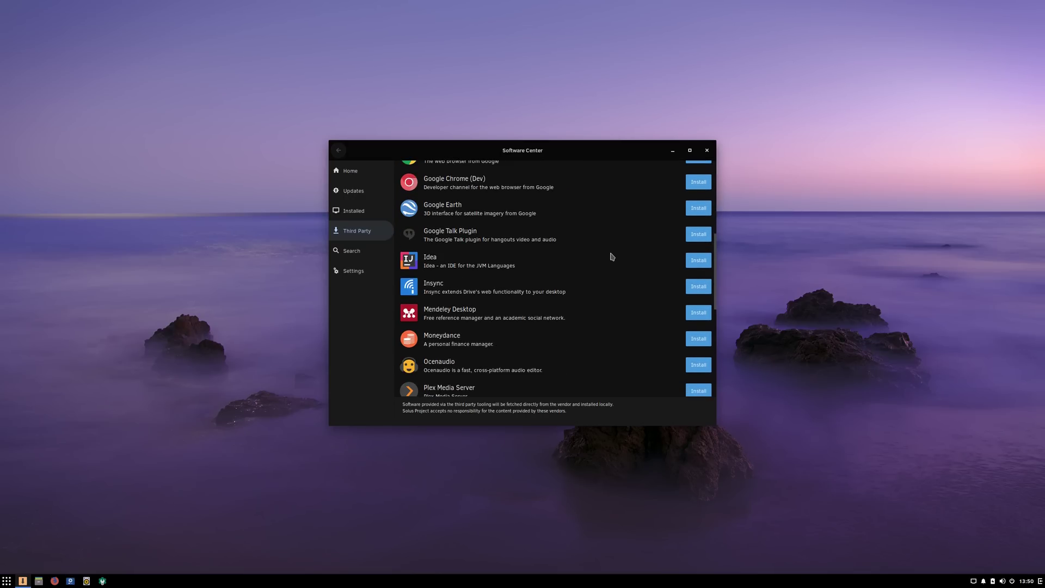
scroll(612, 256, "down", 1)
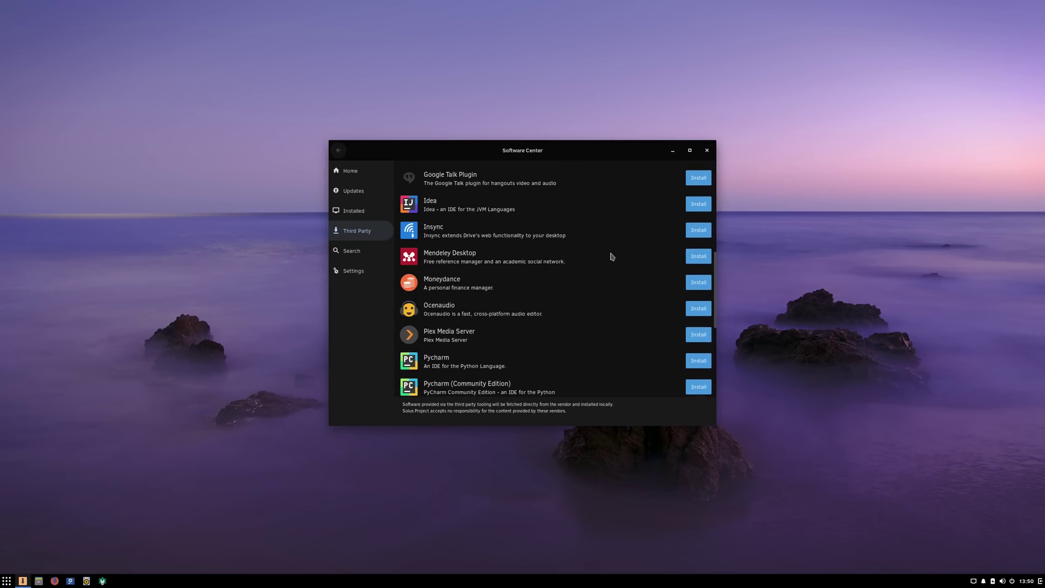
scroll(612, 257, "down", 5)
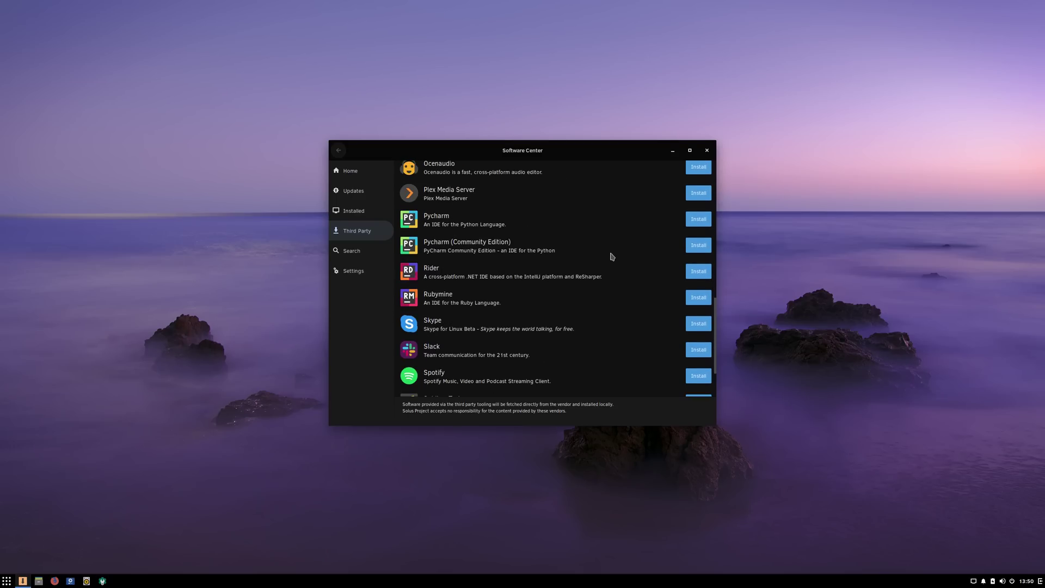
scroll(612, 256, "down", 3)
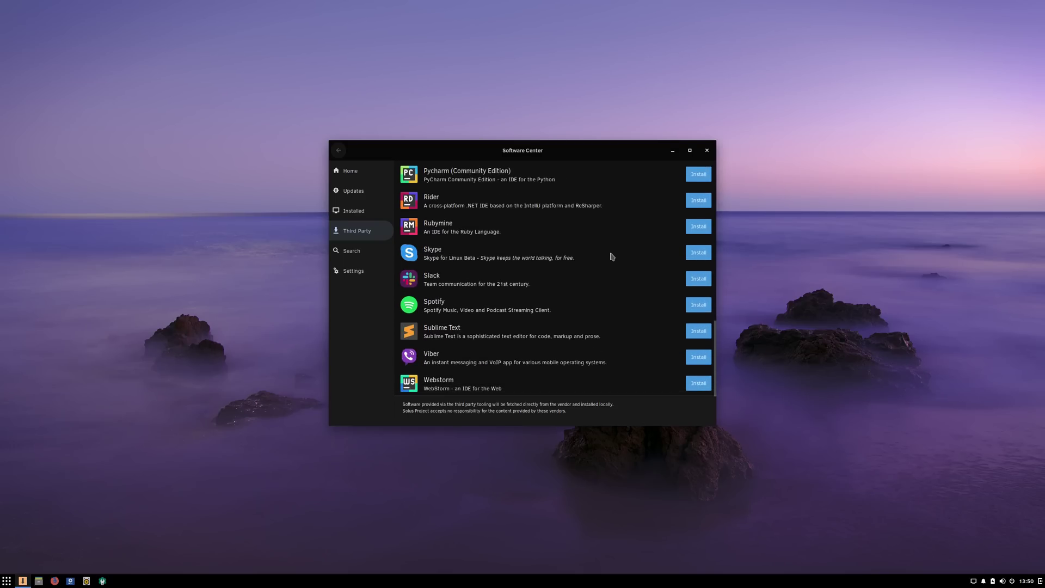
scroll(612, 256, "up", 15)
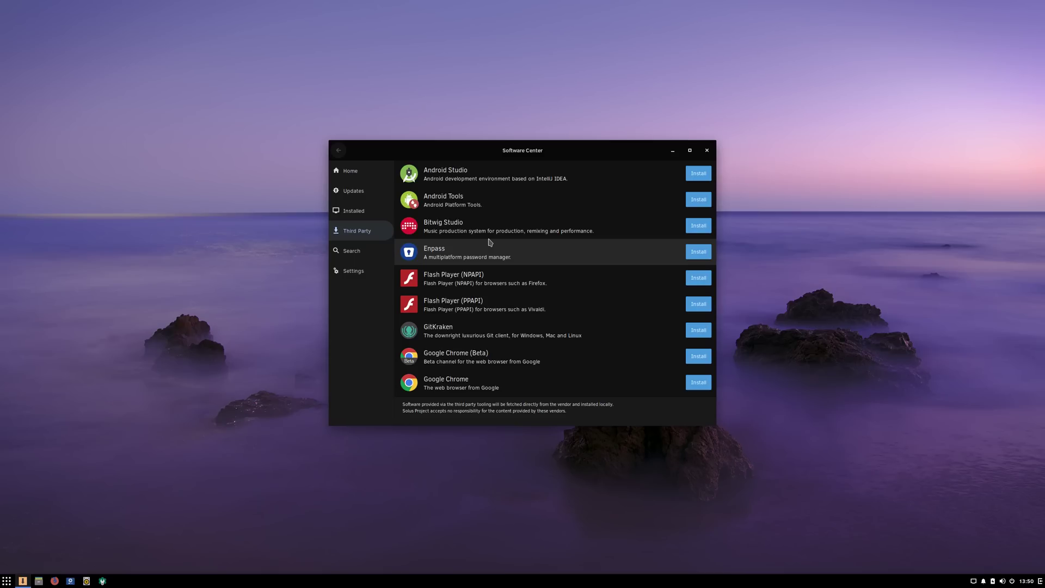
left_click(358, 171)
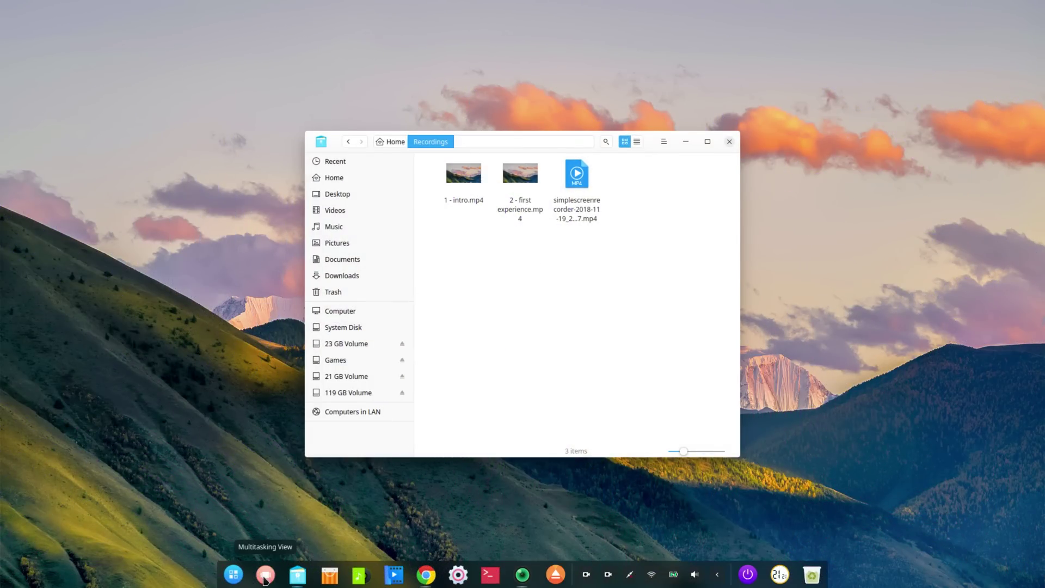
left_click(265, 576)
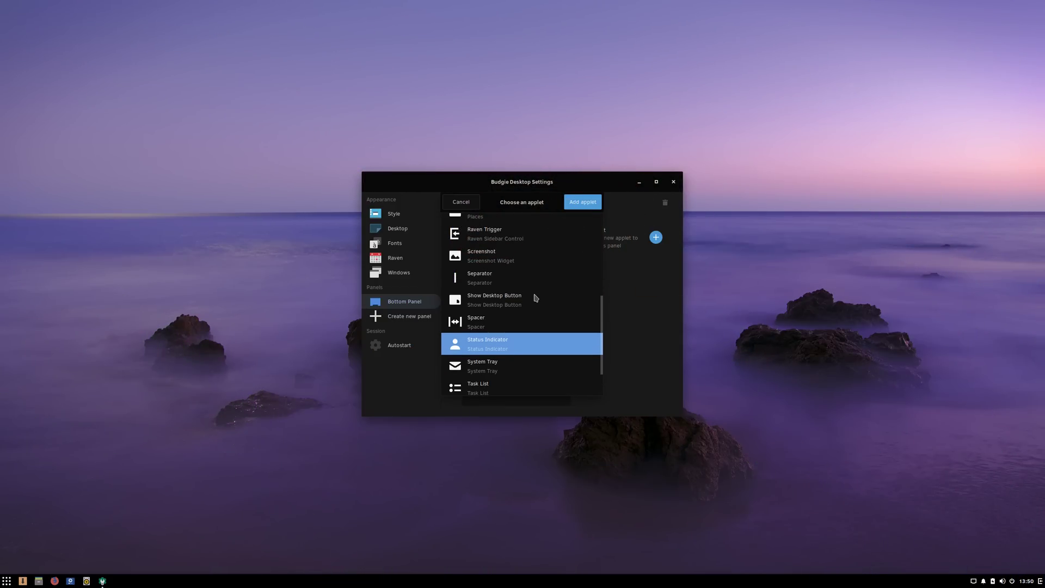
In the applet chooser, try Show Desktop Button and Screenshot, settling on Places
left_click(496, 298)
left_click(509, 257)
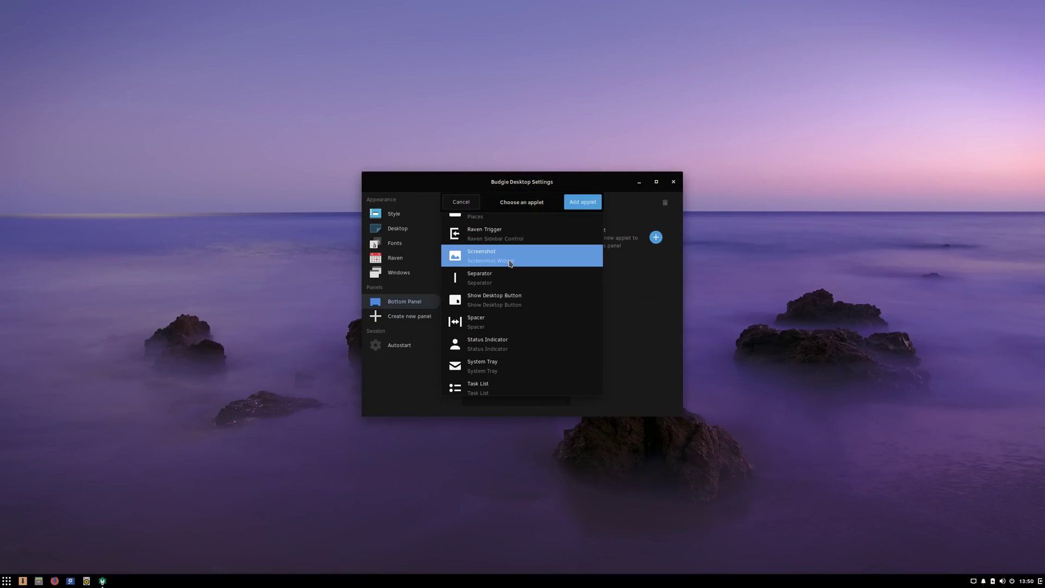
scroll(510, 263, "up", 2)
left_click(510, 264)
Pause and resume the Rhythmbox radio stream from Raven
scroll(511, 263, "up", 2)
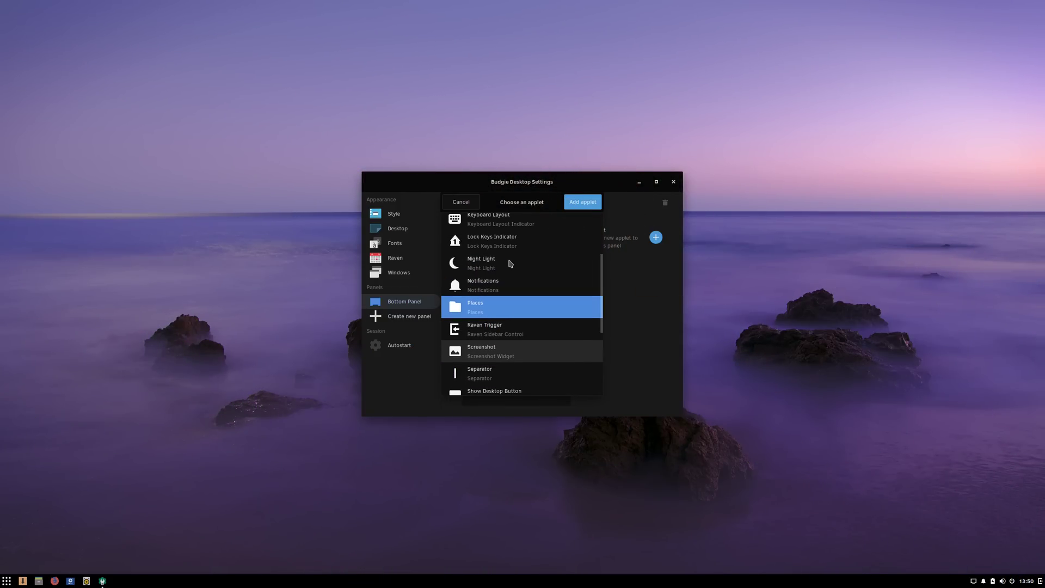
scroll(511, 264, "up", 3)
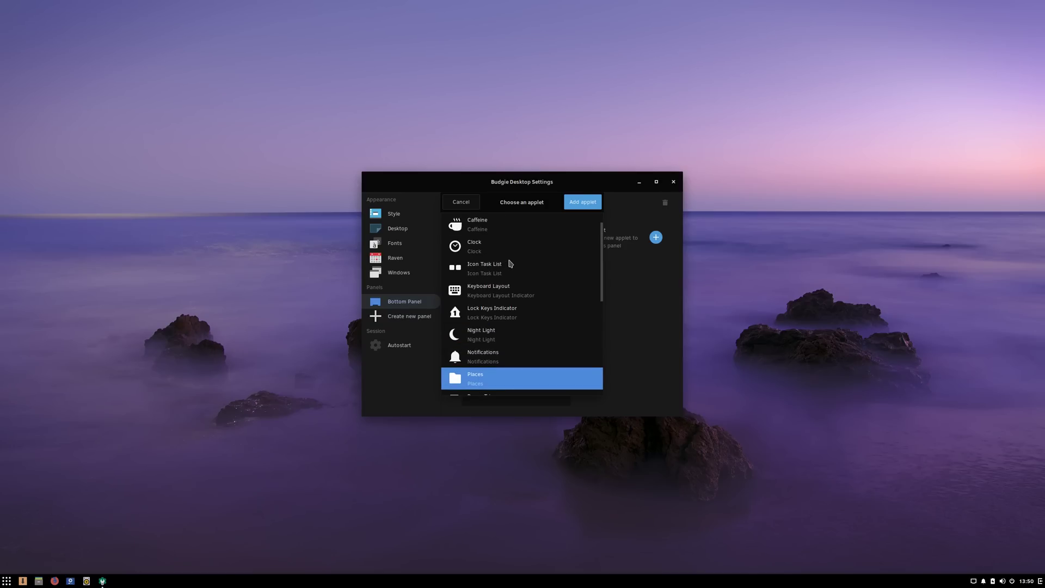
scroll(510, 263, "up", 1)
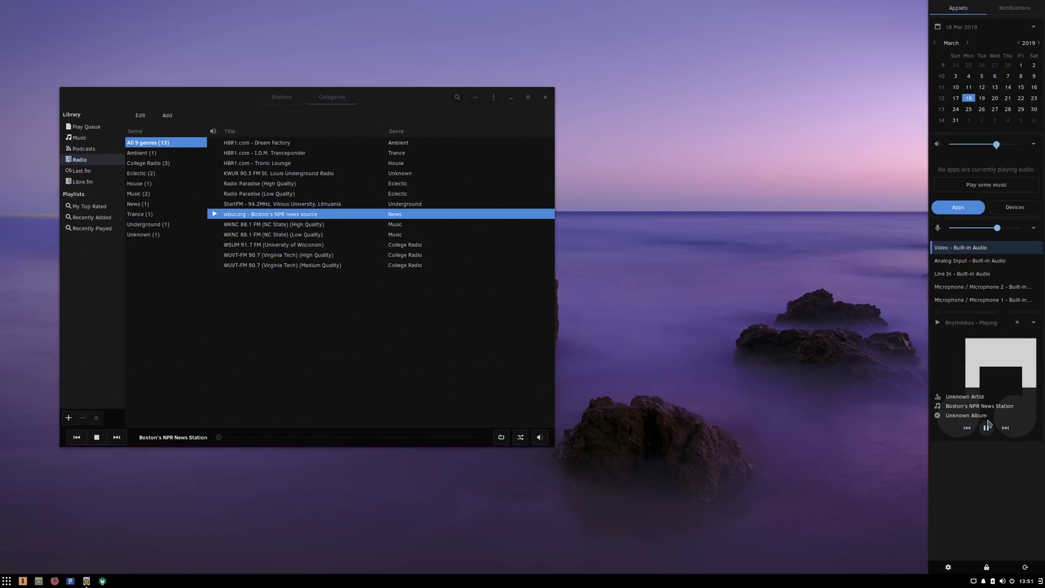
left_click(988, 427)
left_click(988, 429)
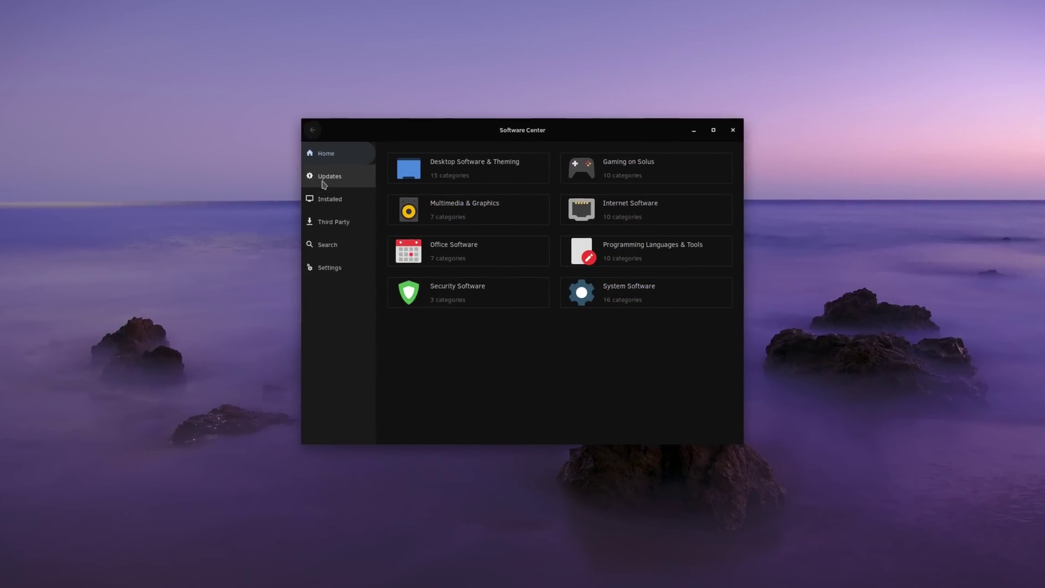
Visit Updates (checking for updates), Installed, Third Party and Settings, then return Home
left_click(324, 175)
left_click(702, 142)
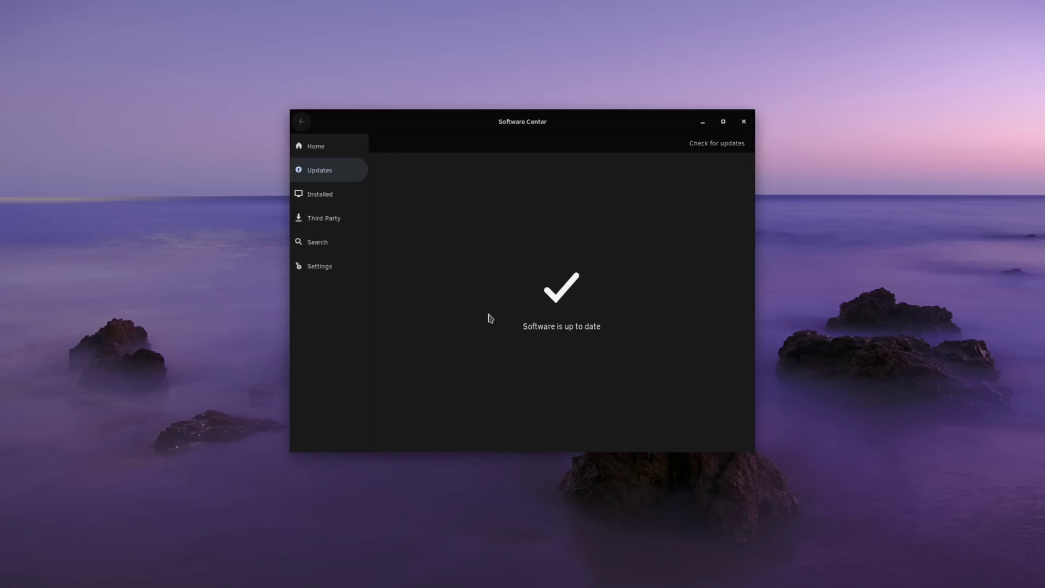
left_click(325, 195)
left_click(329, 220)
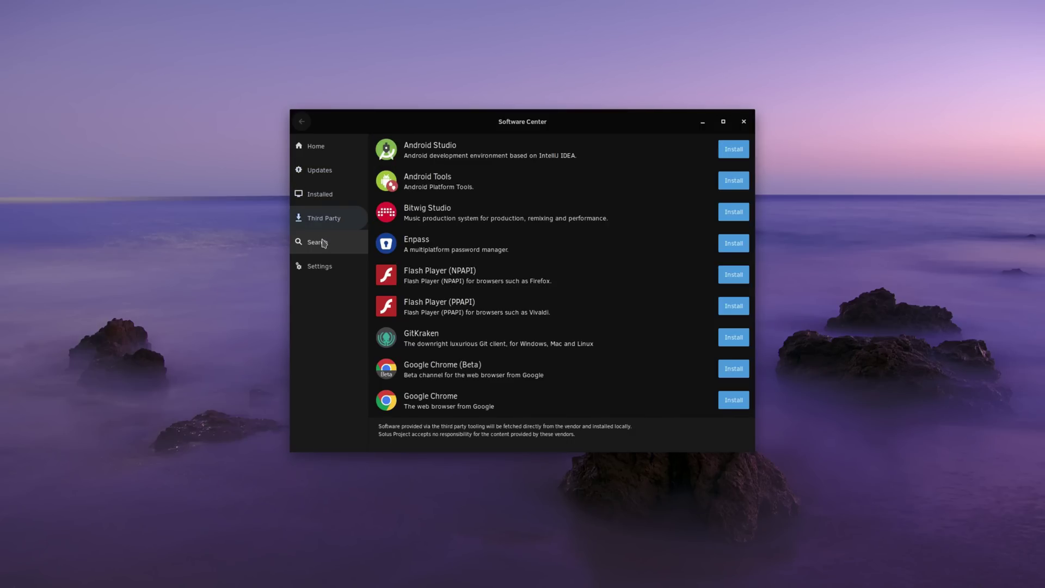
left_click(323, 264)
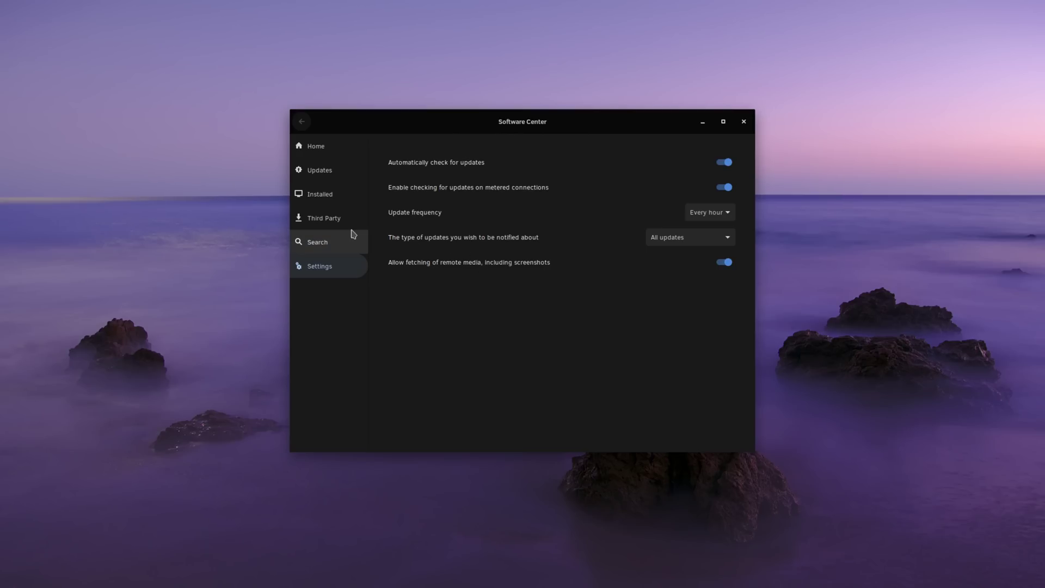
left_click(325, 168)
left_click(320, 154)
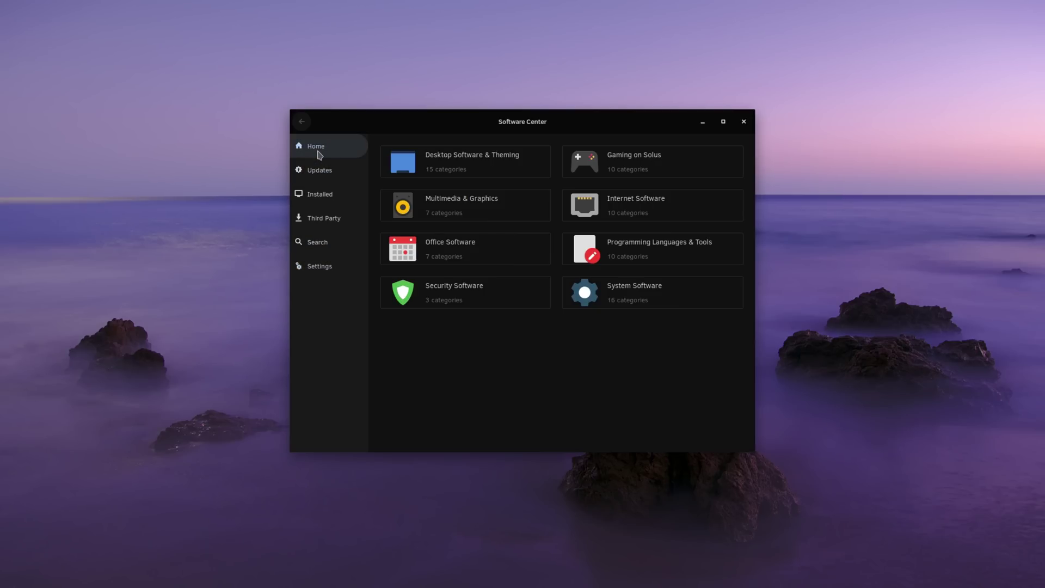
Open Geary's page via Internet Software and Email clients
left_click(661, 217)
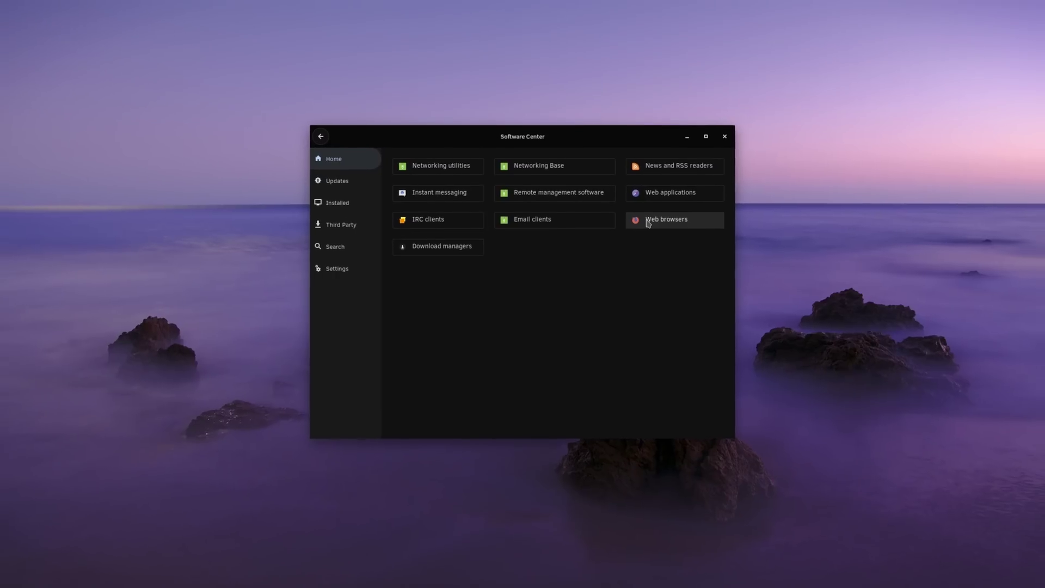
left_click(461, 218)
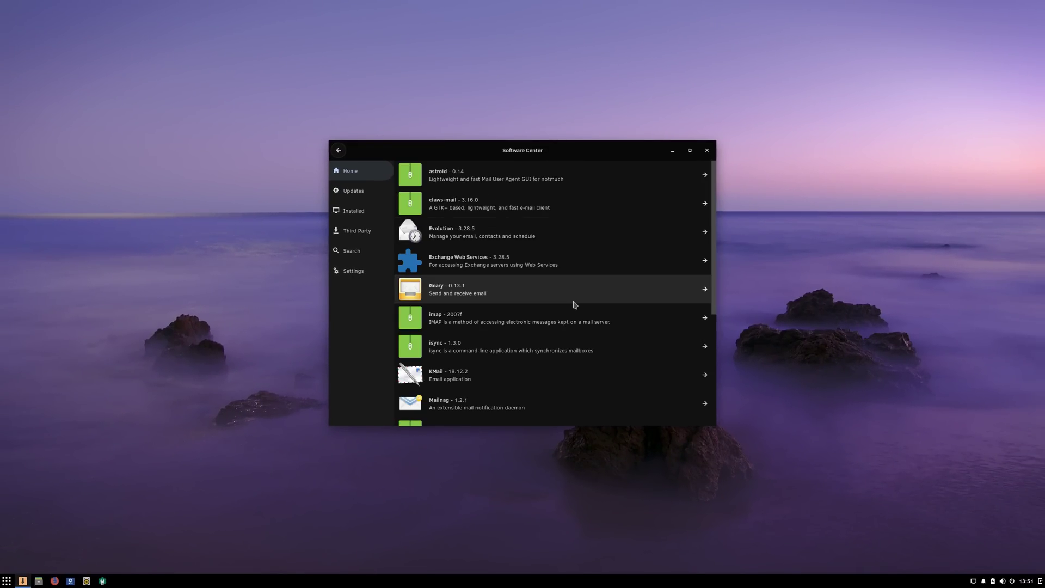
left_click(546, 298)
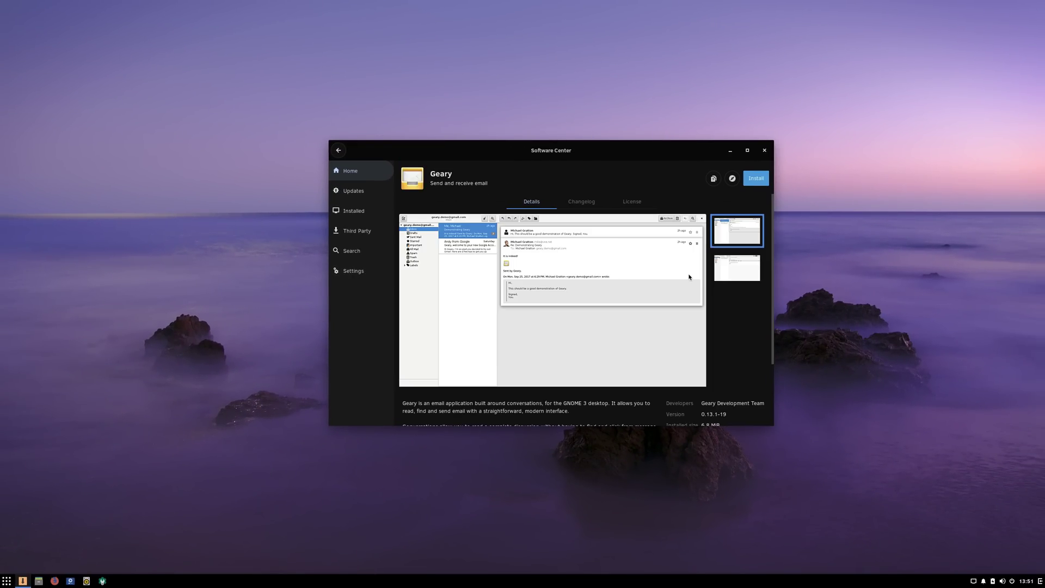